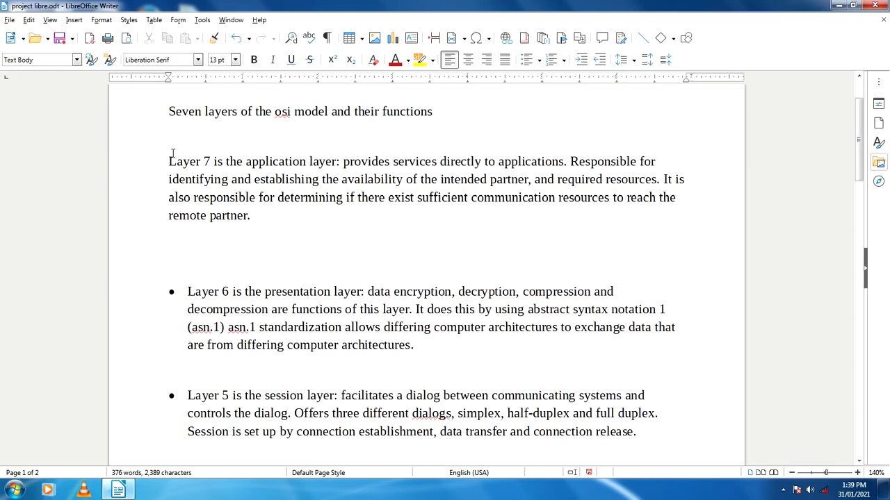
Set the font of the Layer 7 application layer paragraph to Lucida Handwriting.
{"action": "left_click_drag", "start_coordinate": [169, 159], "coordinate": [255, 216]}
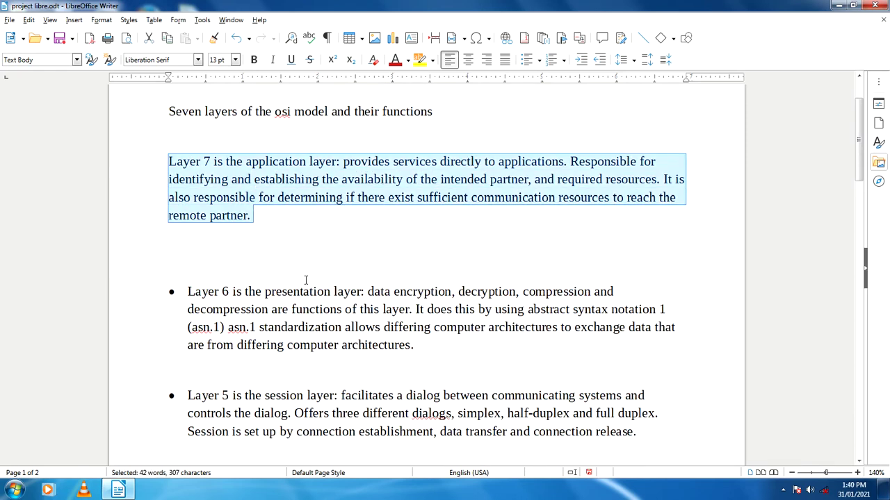
{"action": "left_click", "coordinate": [197, 60]}
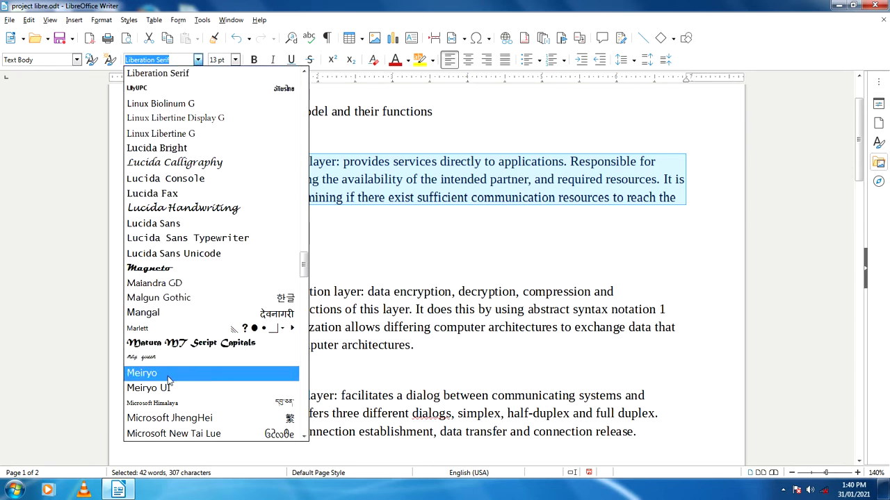
{"action": "scroll", "coordinate": [189, 307], "scroll_direction": "down", "scroll_amount": 8}
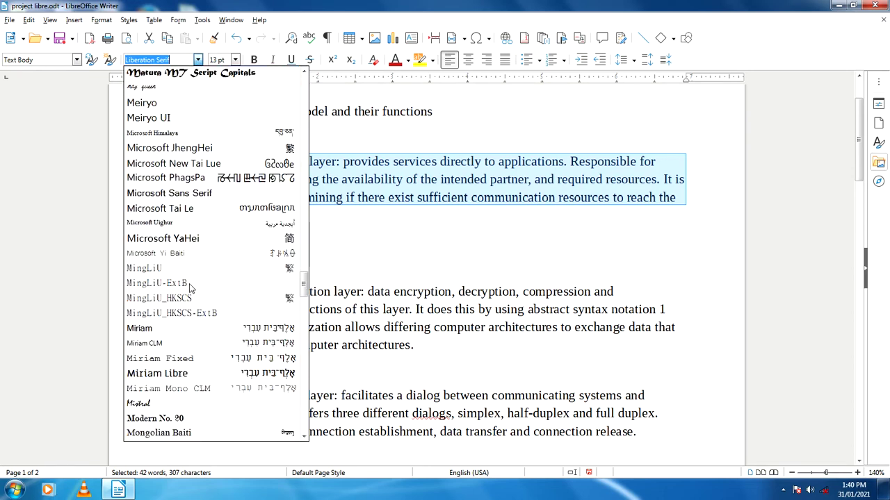
{"action": "scroll", "coordinate": [190, 286], "scroll_direction": "down", "scroll_amount": 7}
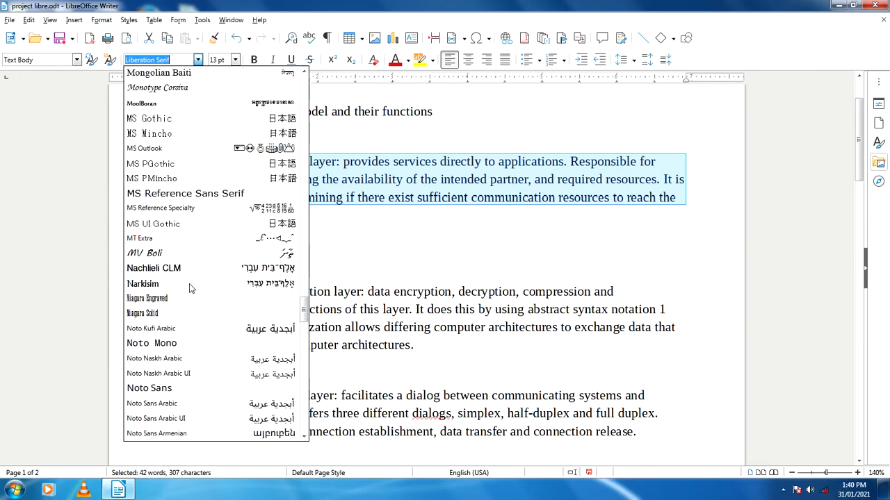
{"action": "scroll", "coordinate": [190, 288], "scroll_direction": "down", "scroll_amount": 4}
{"action": "scroll", "coordinate": [189, 287], "scroll_direction": "up", "scroll_amount": 7}
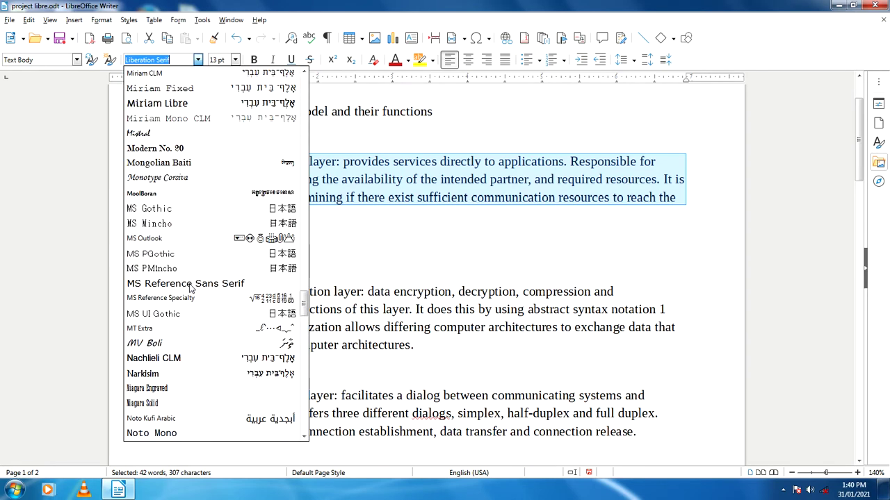
{"action": "scroll", "coordinate": [190, 287], "scroll_direction": "up", "scroll_amount": 7}
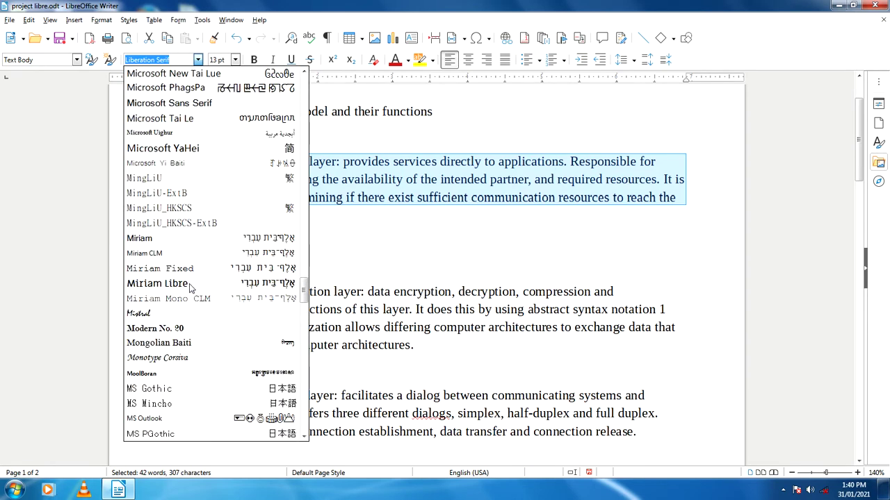
{"action": "scroll", "coordinate": [189, 287], "scroll_direction": "up", "scroll_amount": 5}
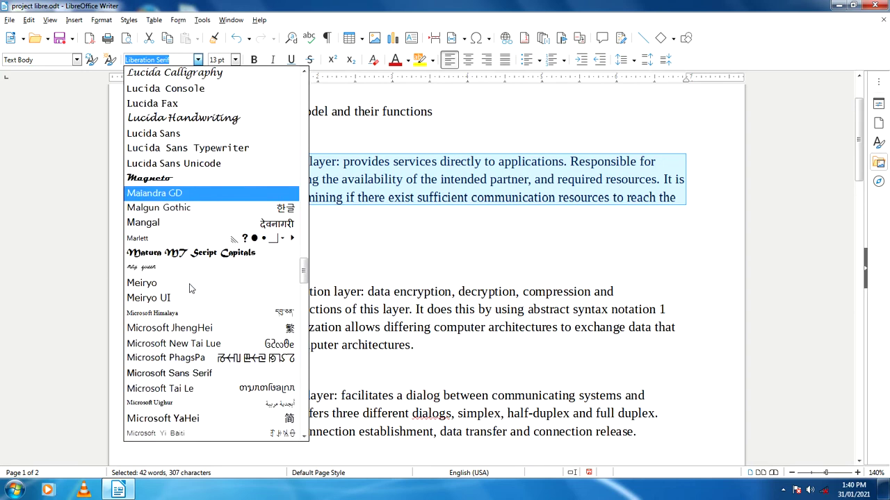
{"action": "scroll", "coordinate": [189, 287], "scroll_direction": "up", "scroll_amount": 1}
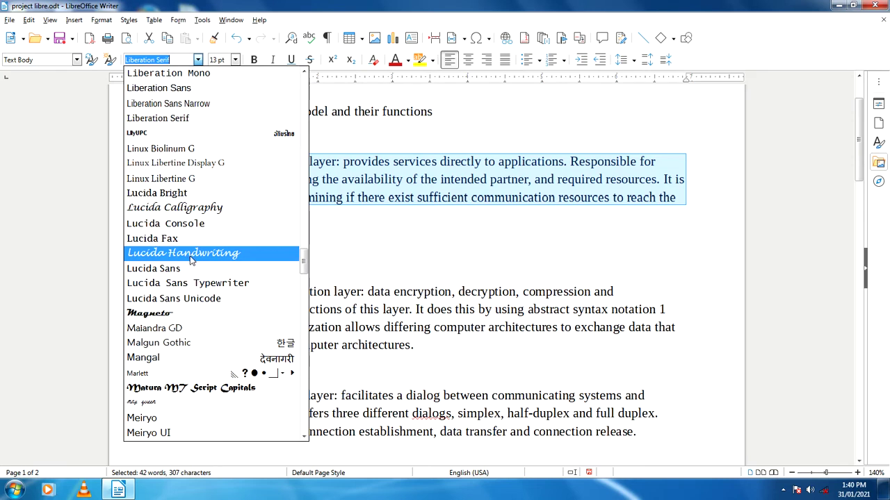
{"action": "left_click", "coordinate": [192, 255]}
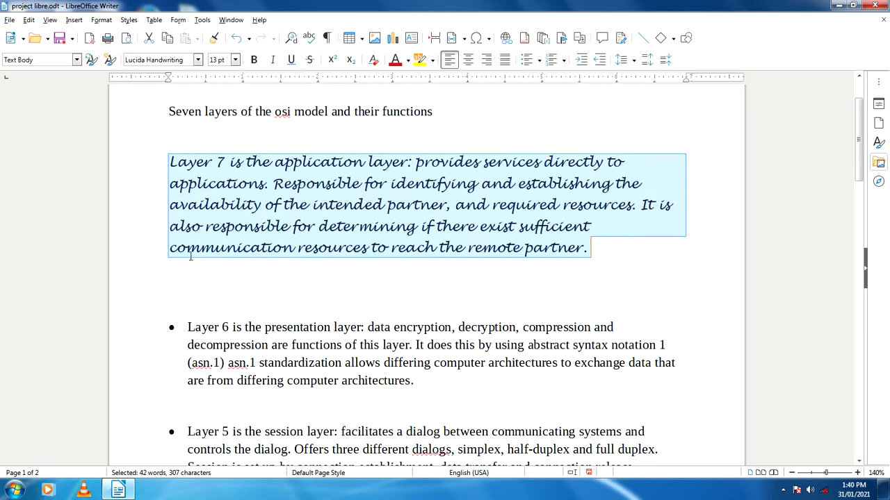
{"action": "left_click", "coordinate": [206, 301]}
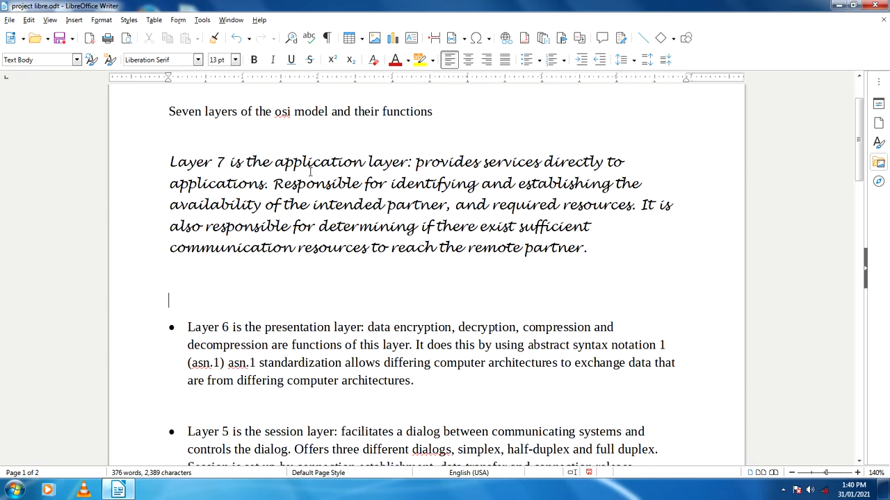
Set the font of the Layer 3 network layer paragraph to Arabic Typesetting.
{"action": "scroll", "coordinate": [292, 208], "scroll_direction": "down", "scroll_amount": 6}
{"action": "scroll", "coordinate": [281, 238], "scroll_direction": "down", "scroll_amount": 3}
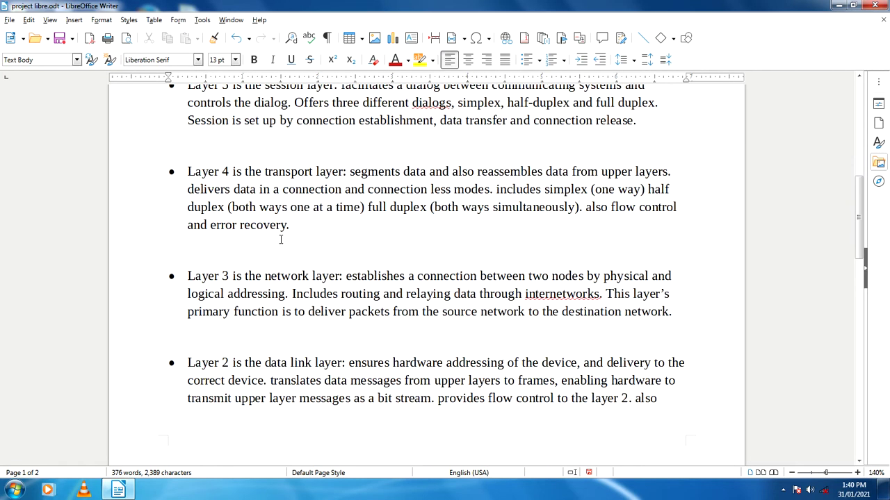
{"action": "left_click_drag", "start_coordinate": [183, 276], "coordinate": [681, 317]}
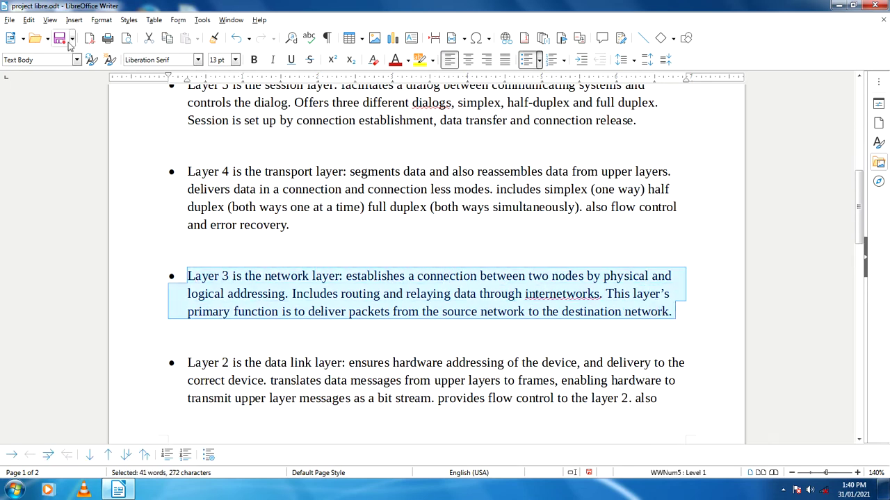
{"action": "left_click", "coordinate": [198, 59]}
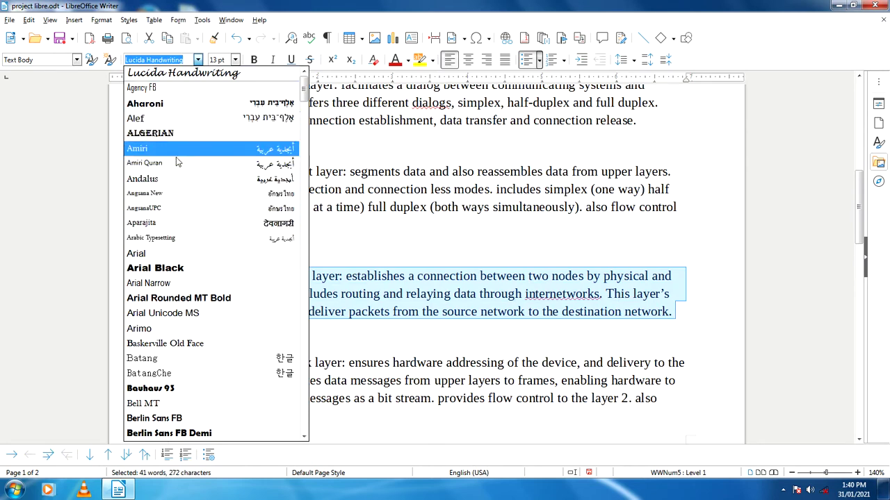
{"action": "left_click", "coordinate": [184, 240]}
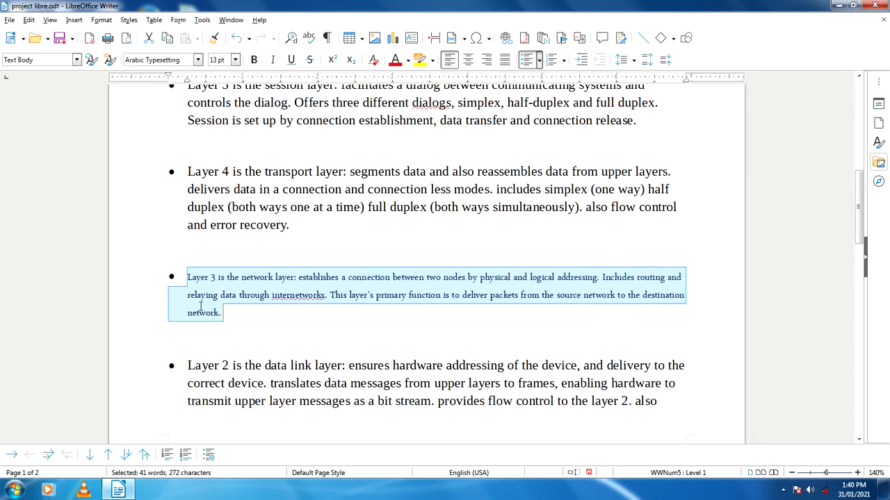
{"action": "left_click", "coordinate": [309, 327]}
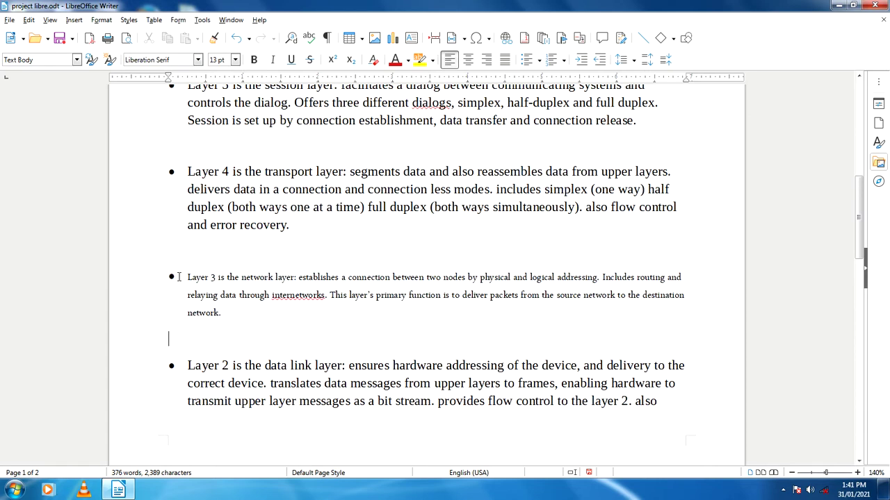
Change the font of the Layer 3 network layer paragraph to Bodoni MT Poster Compressed.
{"action": "left_click_drag", "start_coordinate": [178, 277], "coordinate": [169, 340]}
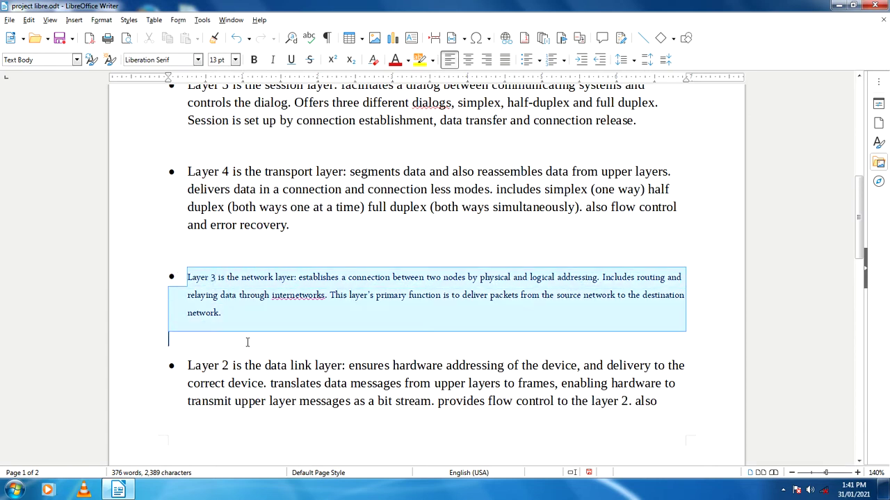
{"action": "left_click", "coordinate": [198, 60]}
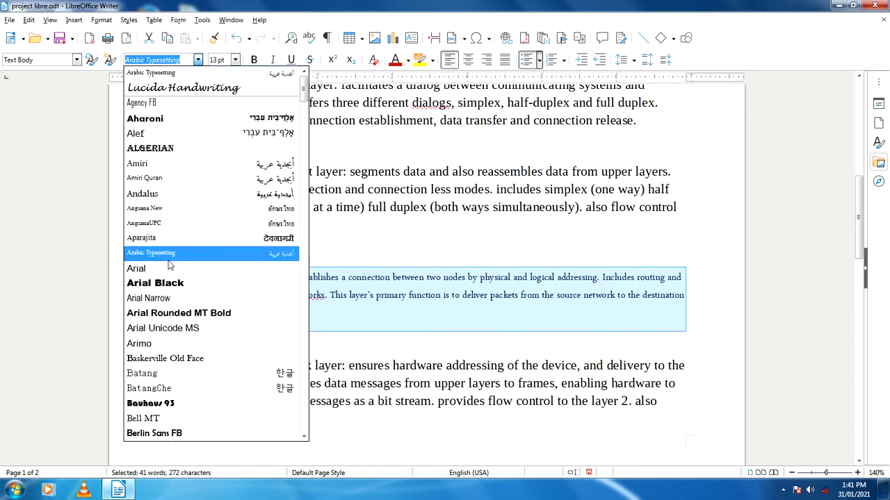
{"action": "scroll", "coordinate": [184, 306], "scroll_direction": "down", "scroll_amount": 4}
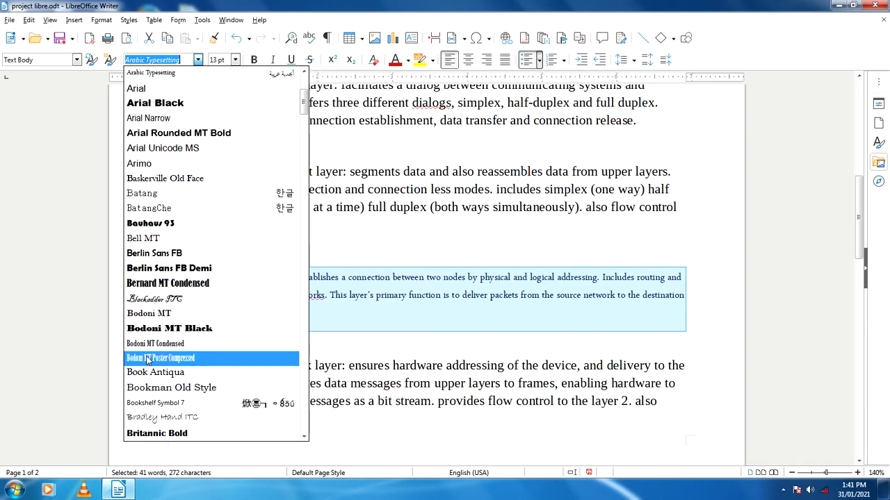
{"action": "left_click", "coordinate": [147, 359]}
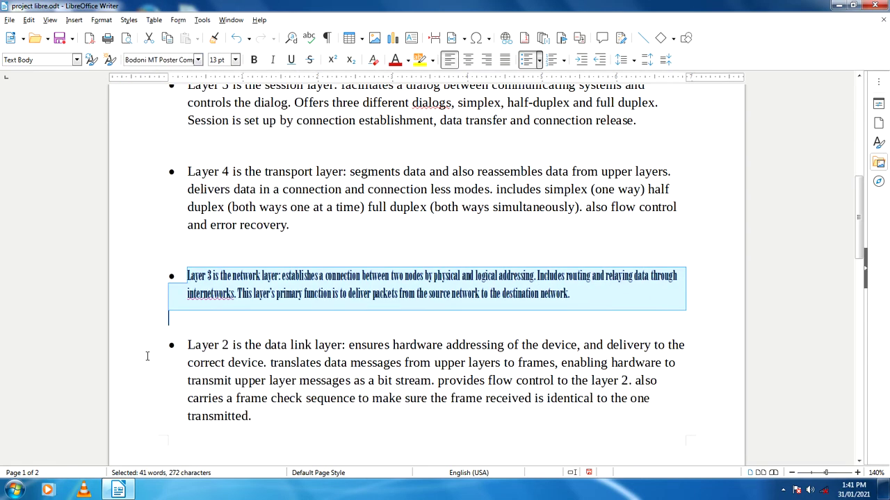
{"action": "left_click", "coordinate": [234, 340]}
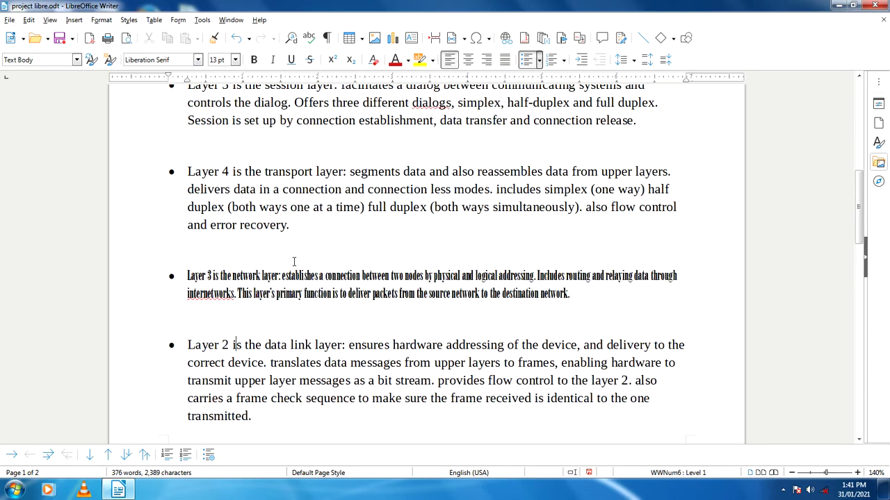
Apply the Signature paragraph style from the full styles list to the Layer 6 presentation layer paragraph.
{"action": "scroll", "coordinate": [293, 285], "scroll_direction": "up", "scroll_amount": 10}
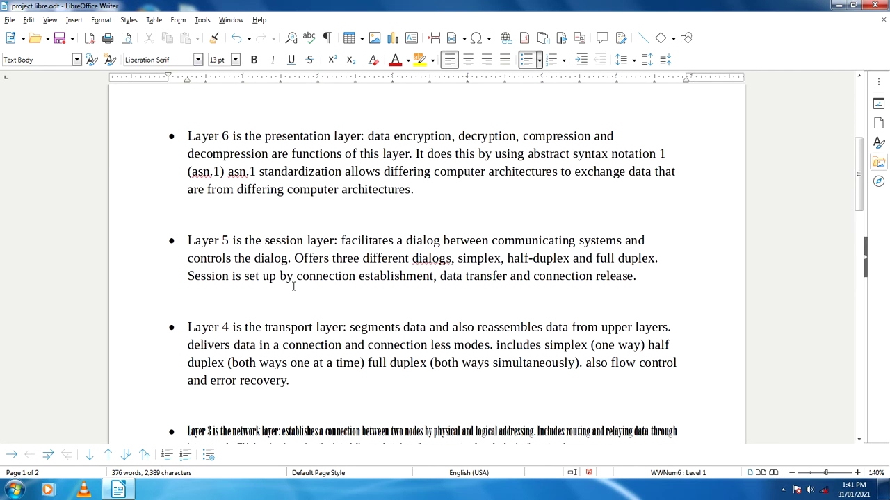
{"action": "scroll", "coordinate": [287, 298], "scroll_direction": "up", "scroll_amount": 1}
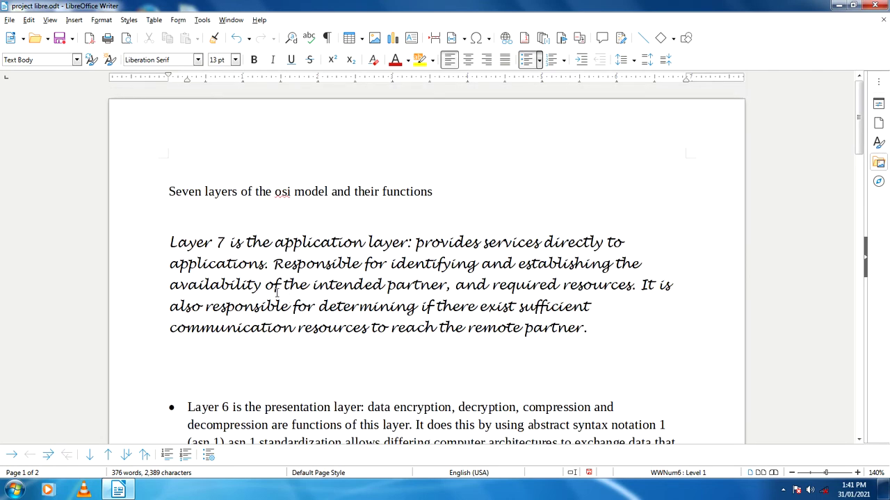
{"action": "scroll", "coordinate": [276, 293], "scroll_direction": "down", "scroll_amount": 4}
{"action": "scroll", "coordinate": [276, 293], "scroll_direction": "down", "scroll_amount": 1}
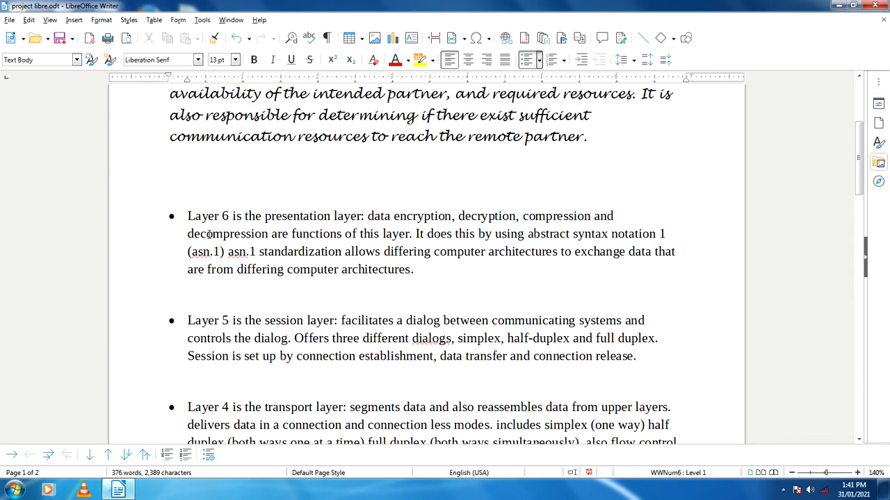
{"action": "left_click_drag", "start_coordinate": [185, 220], "coordinate": [341, 251]}
{"action": "left_click_drag", "start_coordinate": [390, 269], "coordinate": [414, 270]}
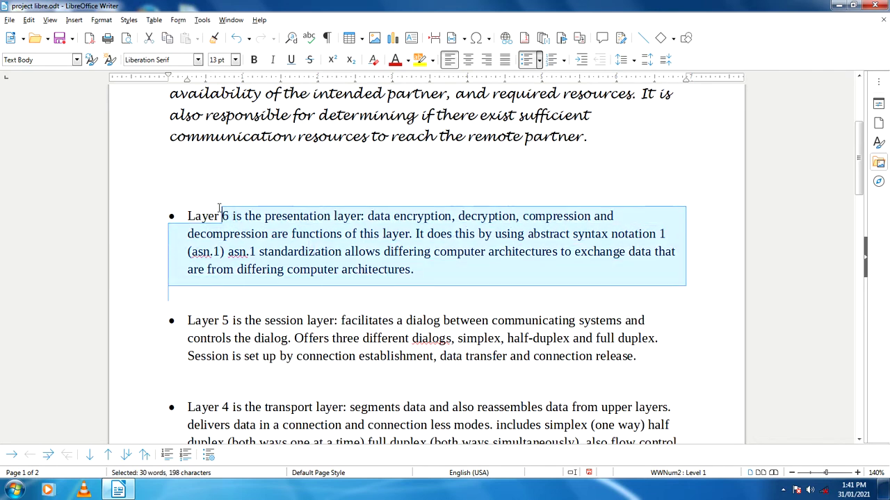
{"action": "left_click", "coordinate": [76, 61]}
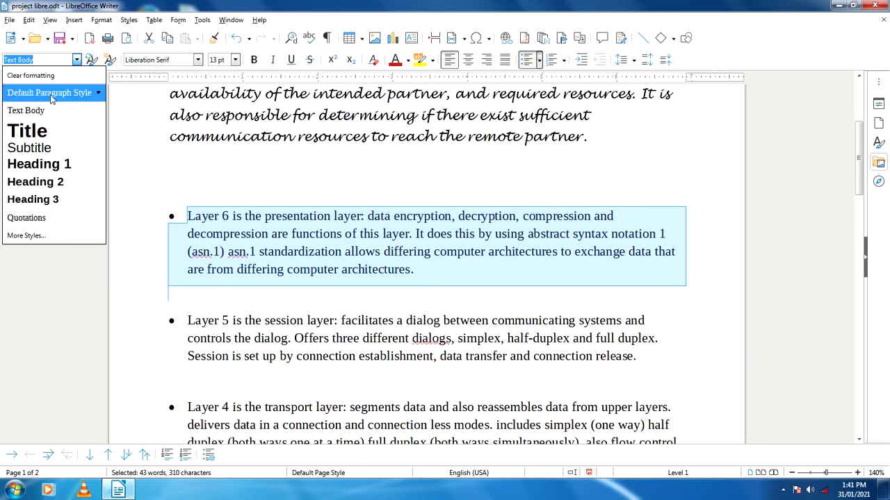
{"action": "left_click", "coordinate": [25, 236]}
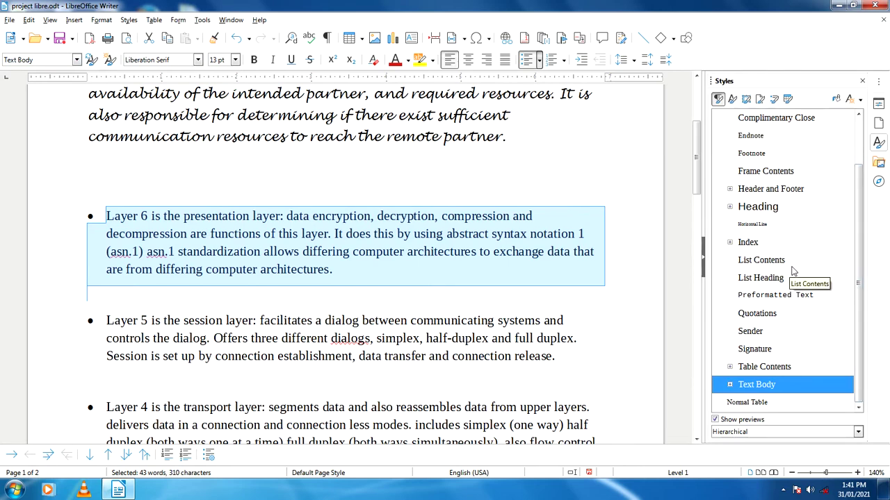
{"action": "scroll", "coordinate": [793, 271], "scroll_direction": "up", "scroll_amount": 1}
{"action": "scroll", "coordinate": [793, 271], "scroll_direction": "down", "scroll_amount": 1}
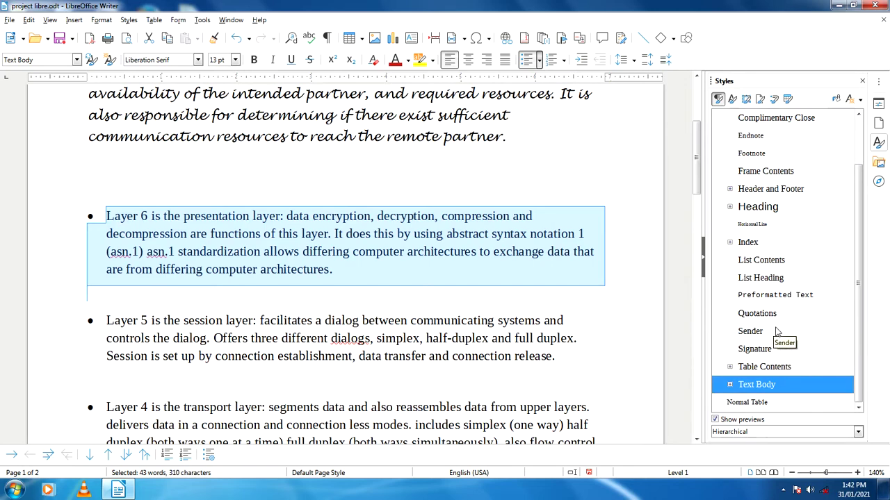
{"action": "left_click", "coordinate": [749, 351]}
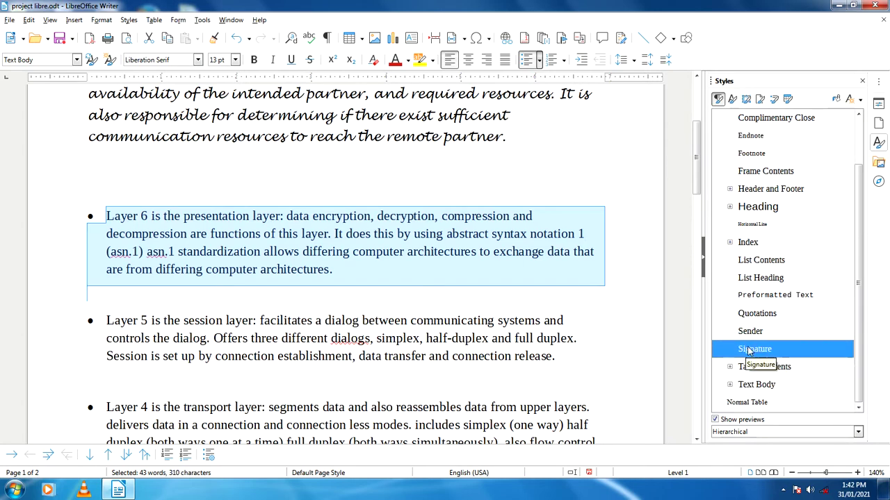
{"action": "double_click", "coordinate": [748, 351]}
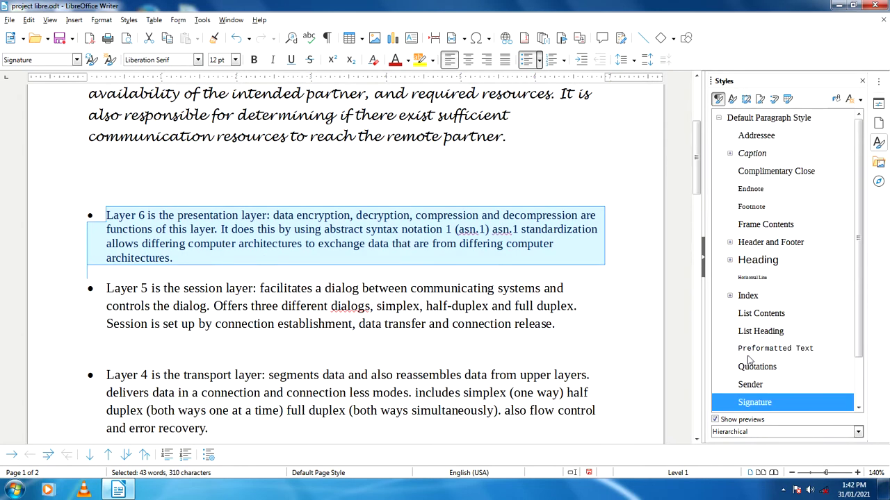
{"action": "left_click", "coordinate": [261, 176]}
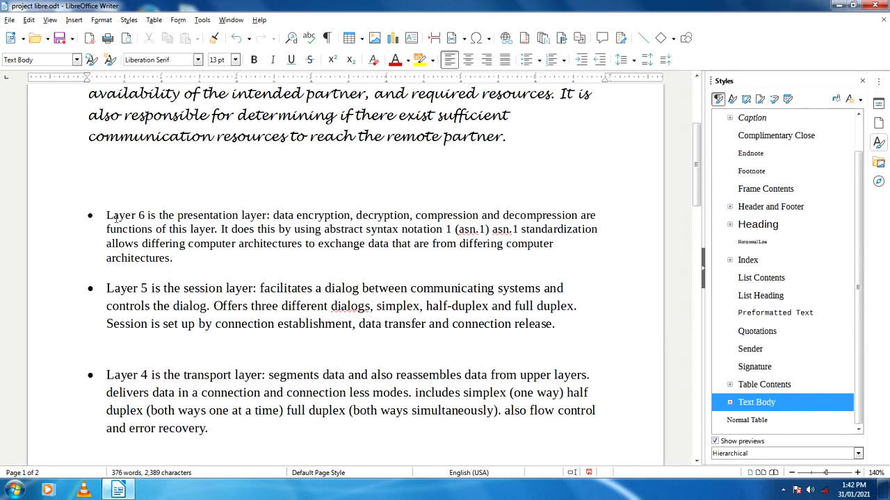
Deselect the Layer 6 paragraph and close the full list of paragraph styles.
{"action": "mouse_move", "coordinate": [116, 217]}
{"action": "left_mouse_down"}
{"action": "mouse_move", "coordinate": [226, 257]}
{"action": "mouse_move", "coordinate": [137, 230]}
{"action": "mouse_move", "coordinate": [91, 199]}
{"action": "left_mouse_up"}
{"action": "left_click", "coordinate": [236, 276]}
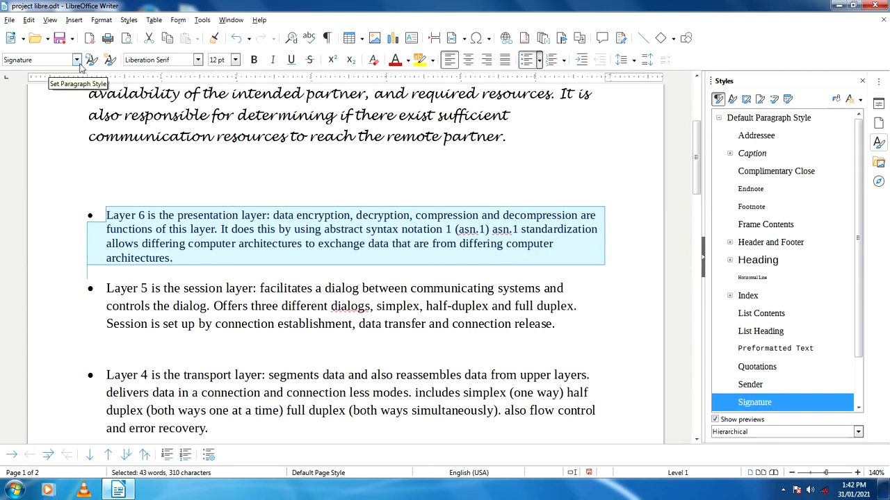
{"action": "left_click", "coordinate": [282, 167]}
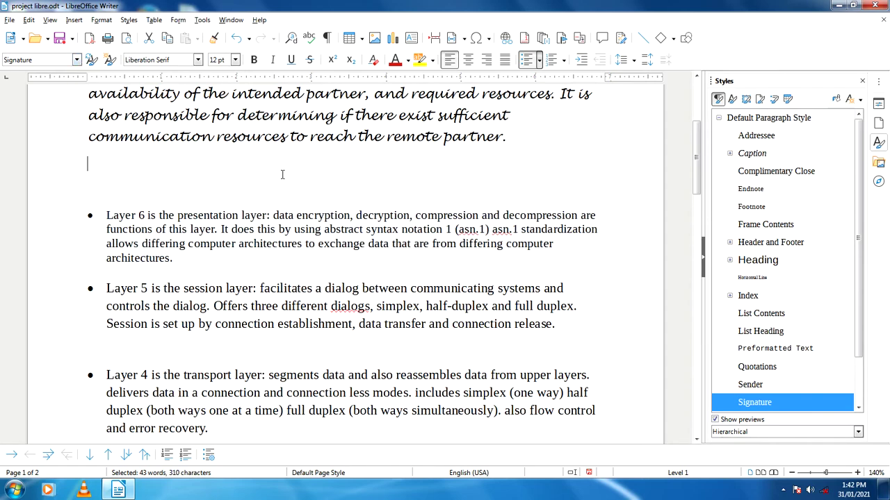
{"action": "left_click", "coordinate": [862, 80]}
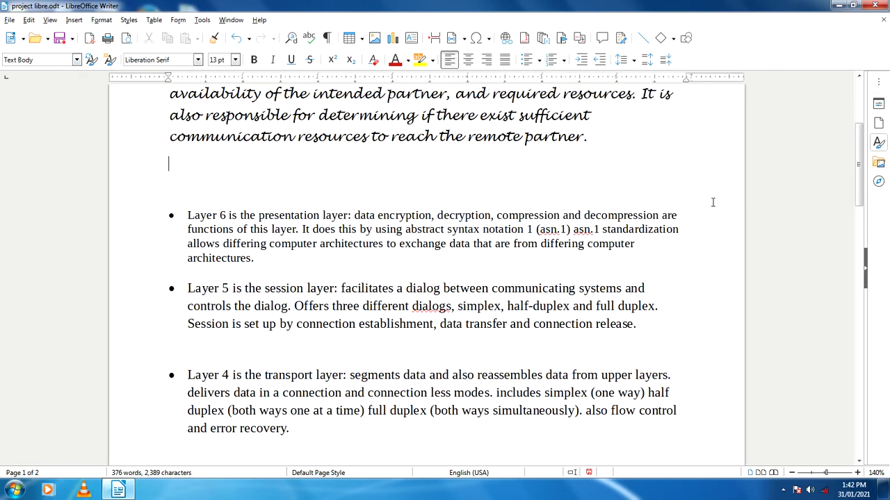
Dismiss the Windows color scheme prompt without choosing any of its options.
{"action": "scroll", "coordinate": [408, 346], "scroll_direction": "down", "scroll_amount": 6}
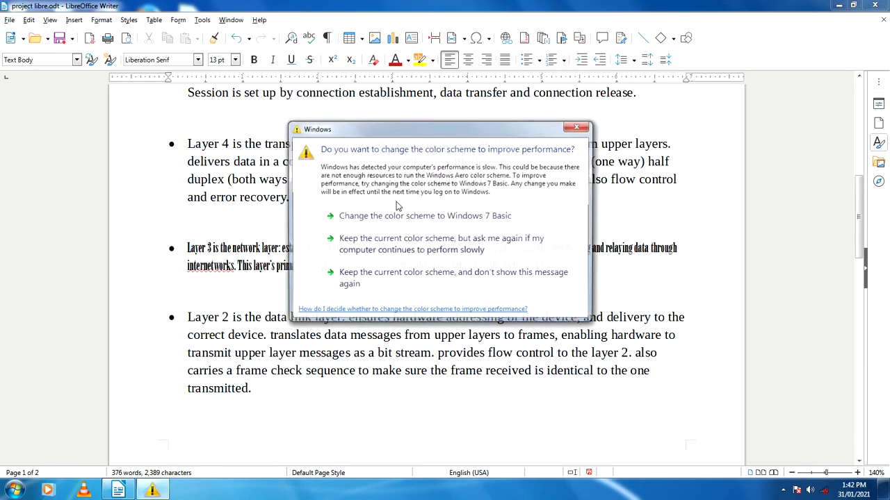
{"action": "left_click", "coordinate": [588, 125]}
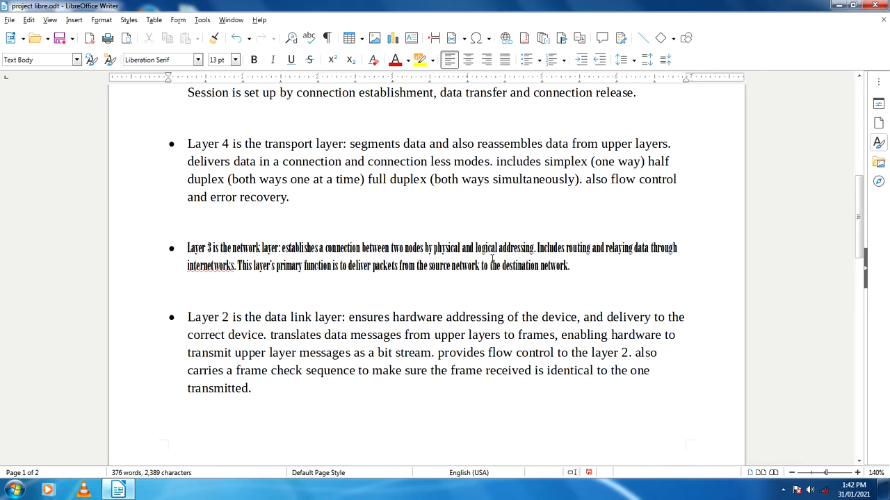
Select the whole Layer 4 transport layer paragraph and increase its indent by two levels.
{"action": "scroll", "coordinate": [408, 287], "scroll_direction": "up", "scroll_amount": 2}
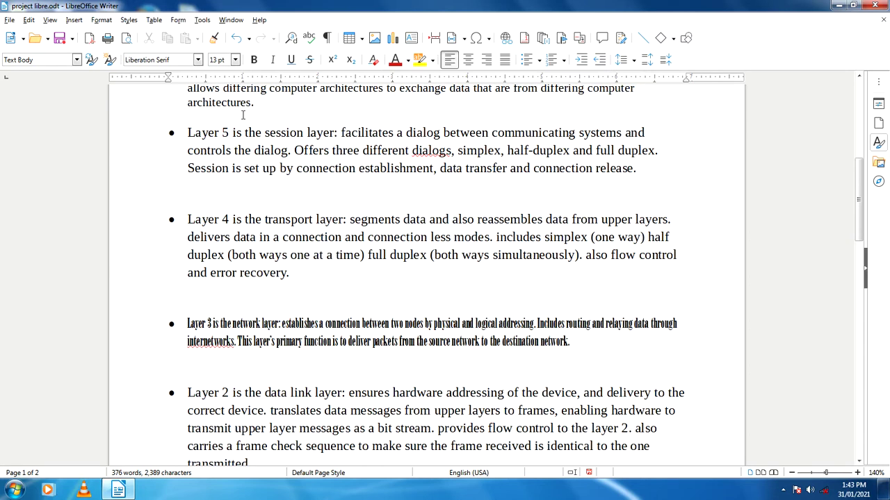
{"action": "left_click_drag", "start_coordinate": [259, 237], "coordinate": [289, 273]}
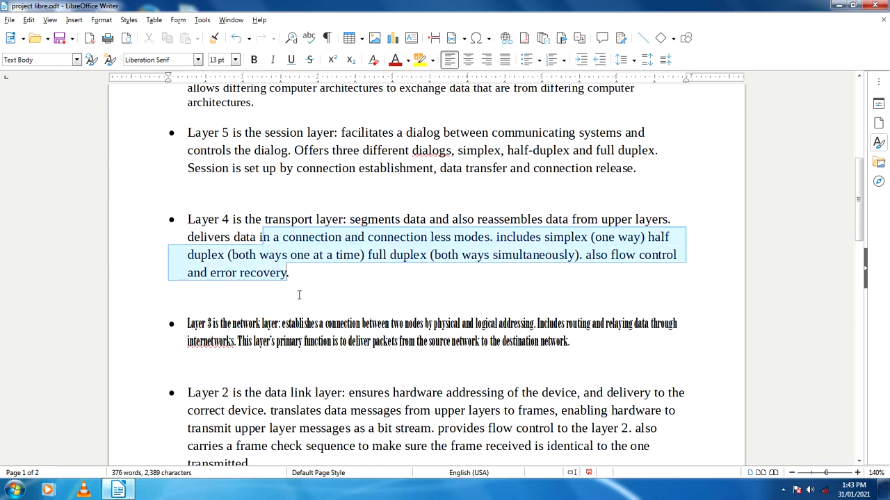
{"action": "left_click", "coordinate": [299, 292]}
{"action": "left_click_drag", "start_coordinate": [187, 219], "coordinate": [289, 272]}
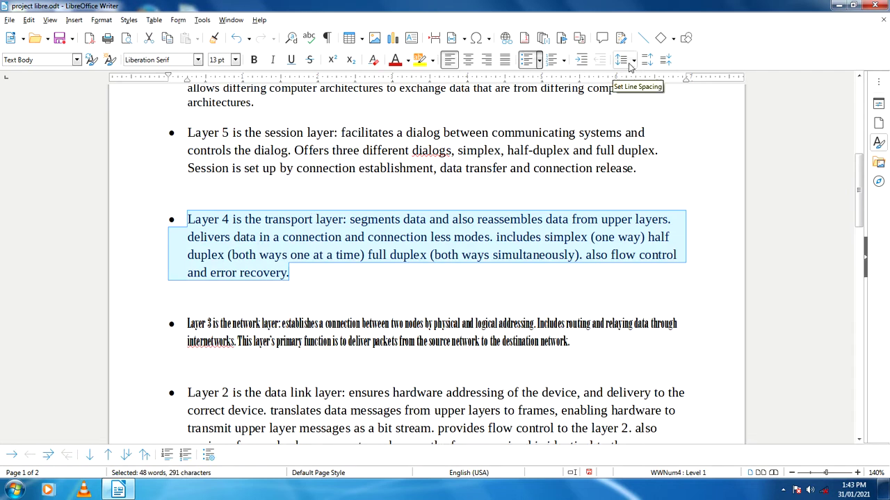
{"action": "left_click", "coordinate": [580, 61]}
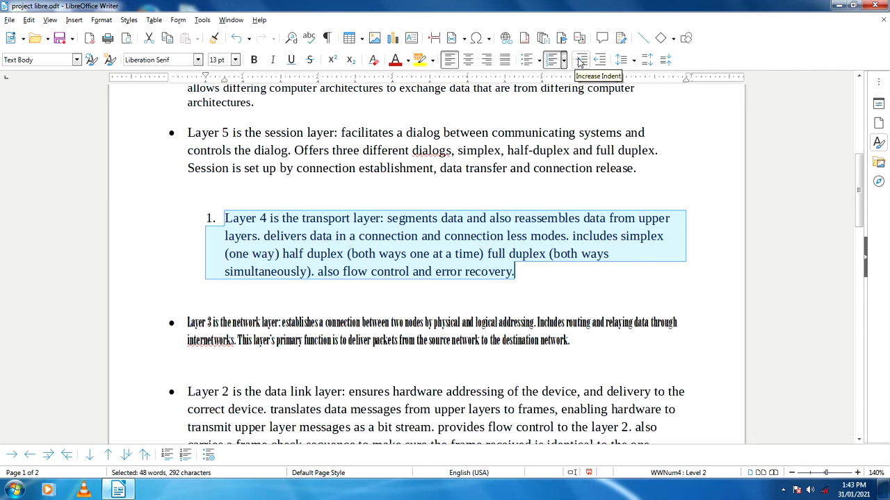
{"action": "left_click", "coordinate": [581, 61]}
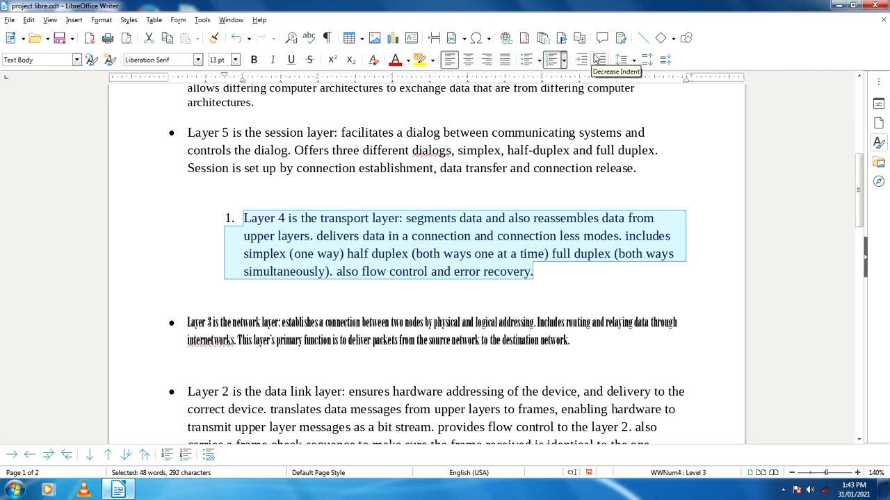
Decrease the indent of the Layer 4 paragraph back to the first list level and deselect it.
{"action": "left_click", "coordinate": [599, 59]}
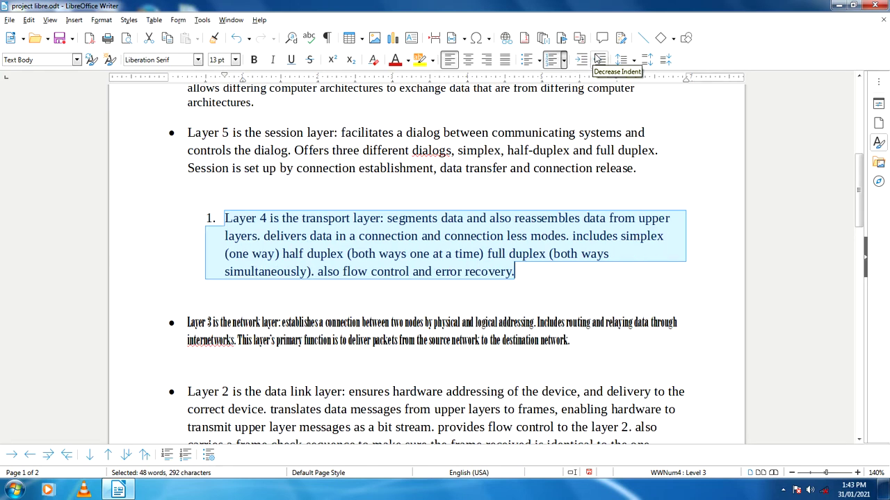
{"action": "left_click", "coordinate": [599, 59]}
{"action": "left_click", "coordinate": [598, 59]}
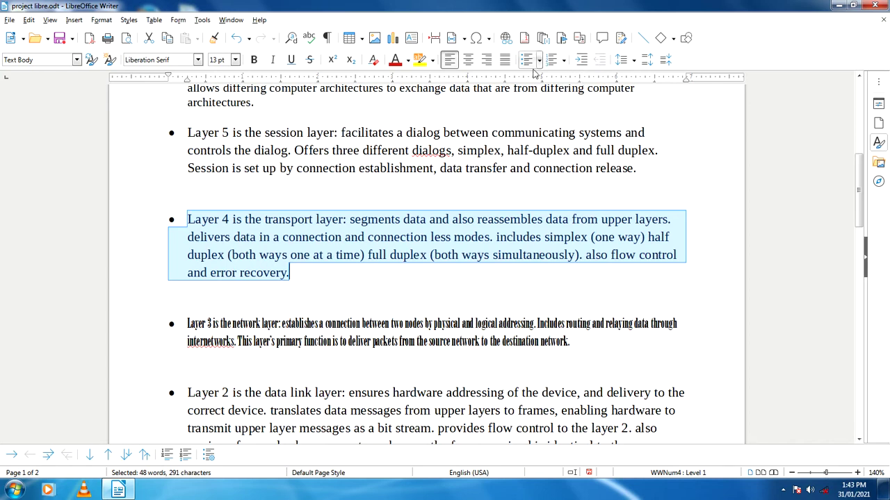
{"action": "left_click", "coordinate": [526, 283]}
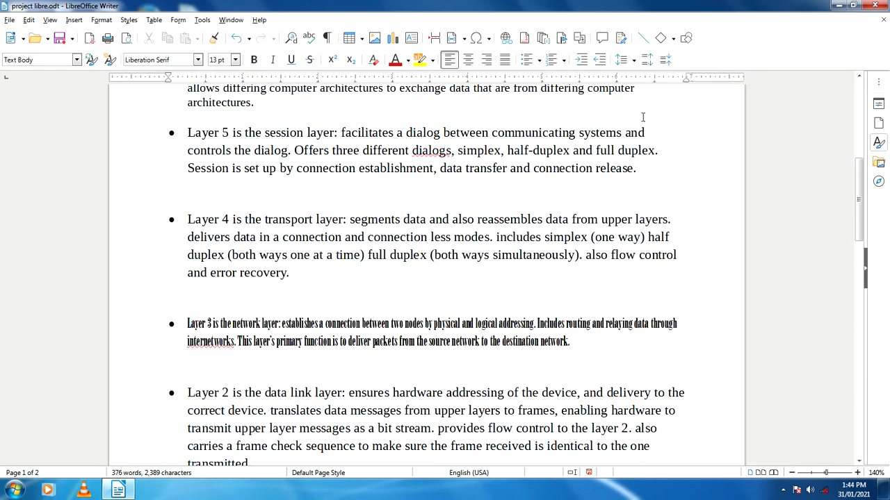
Select the Layer 5 session layer paragraph and increase its paragraph spacing repeatedly.
{"action": "left_click", "coordinate": [188, 133]}
{"action": "left_click_drag", "start_coordinate": [189, 132], "coordinate": [244, 136]}
{"action": "mouse_move", "coordinate": [253, 147]}
{"action": "left_mouse_down"}
{"action": "mouse_move", "coordinate": [338, 168]}
{"action": "mouse_move", "coordinate": [208, 133]}
{"action": "mouse_move", "coordinate": [239, 146]}
{"action": "left_mouse_up"}
{"action": "triple_click", "coordinate": [238, 145]}
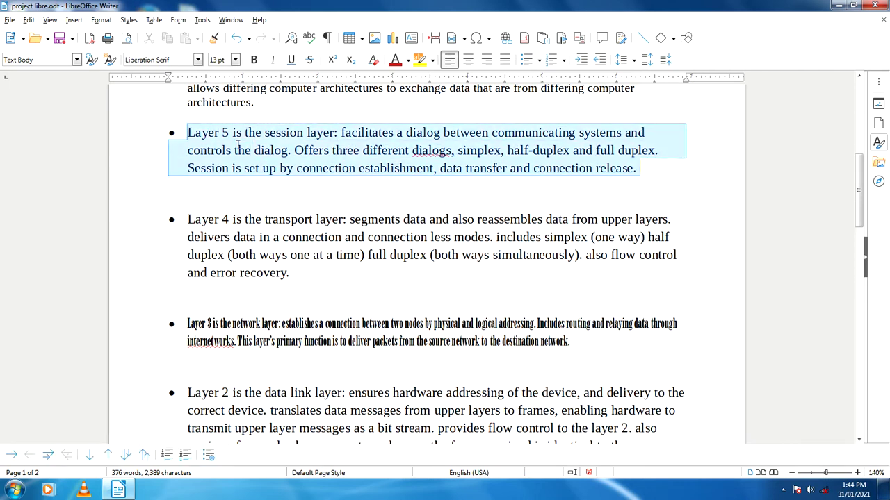
{"action": "left_click", "coordinate": [646, 61]}
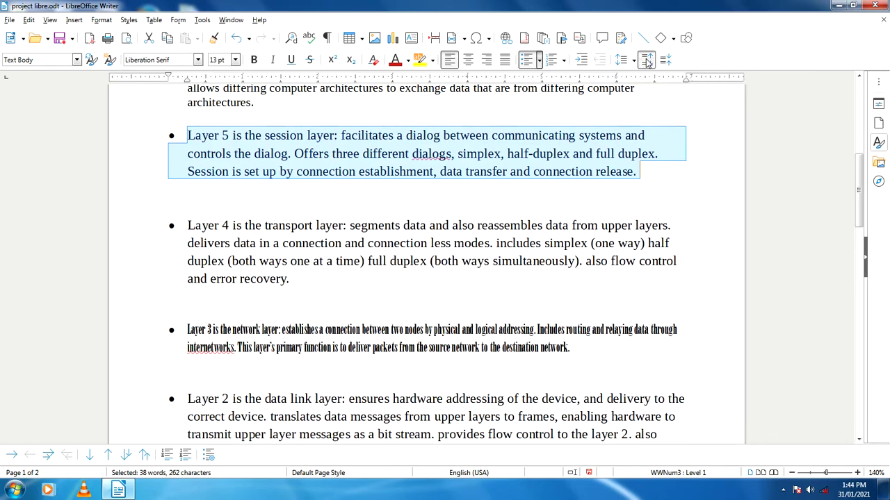
{"action": "left_click", "coordinate": [646, 61]}
{"action": "left_click", "coordinate": [646, 61]}
{"action": "left_click", "coordinate": [646, 61]}
{"action": "left_click", "coordinate": [646, 62]}
{"action": "left_click", "coordinate": [646, 61]}
{"action": "left_click", "coordinate": [646, 61]}
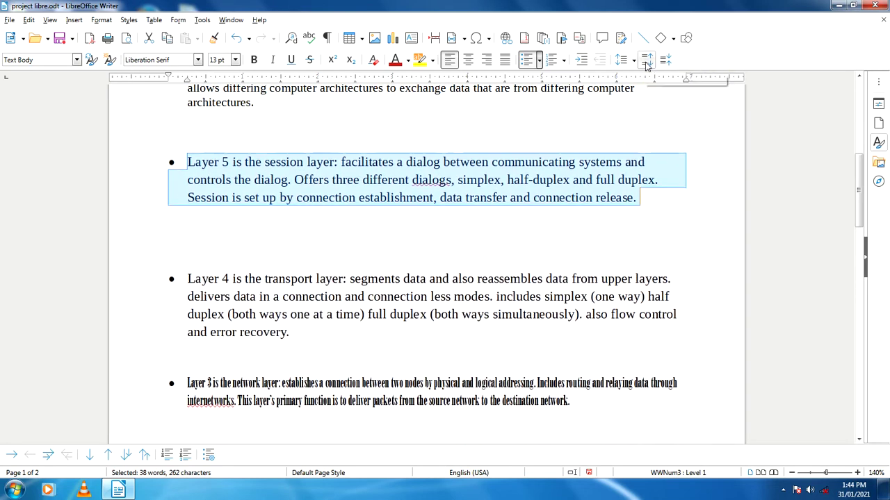
{"action": "left_click", "coordinate": [646, 61]}
{"action": "left_click", "coordinate": [646, 63]}
{"action": "left_click", "coordinate": [646, 64]}
{"action": "left_click", "coordinate": [646, 64]}
{"action": "left_click", "coordinate": [646, 64]}
{"action": "left_click", "coordinate": [646, 64]}
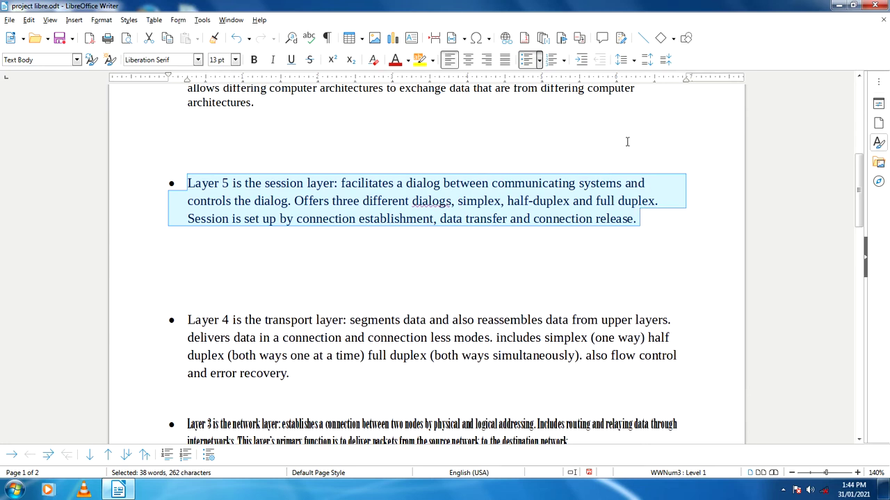
Decrease the Layer 5 paragraph's spacing step by step to the minimum and deselect the paragraph.
{"action": "left_click", "coordinate": [665, 62]}
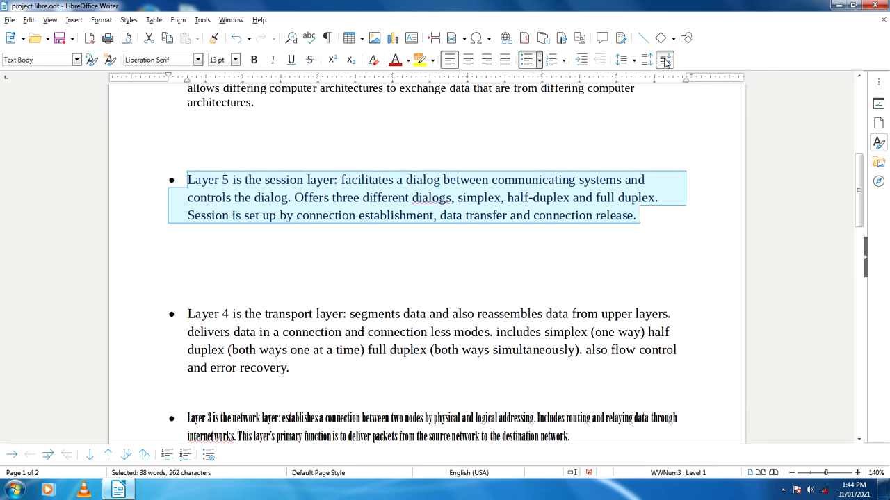
{"action": "left_click", "coordinate": [665, 61]}
{"action": "left_click", "coordinate": [665, 61]}
{"action": "left_click", "coordinate": [665, 61]}
{"action": "left_click", "coordinate": [665, 61]}
{"action": "left_click", "coordinate": [665, 62]}
{"action": "left_click", "coordinate": [665, 61]}
{"action": "left_click", "coordinate": [665, 62]}
{"action": "left_click", "coordinate": [665, 61]}
{"action": "left_click", "coordinate": [665, 62]}
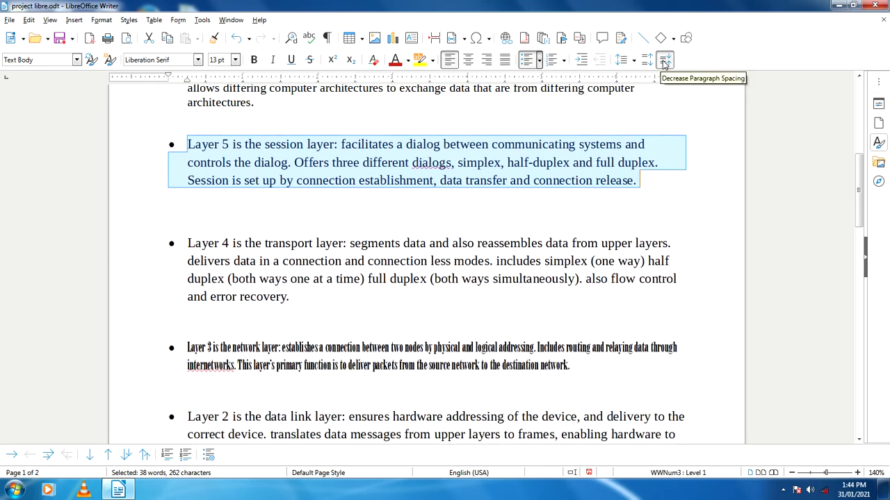
{"action": "left_click", "coordinate": [665, 61]}
{"action": "left_click", "coordinate": [665, 61]}
{"action": "left_click", "coordinate": [665, 62]}
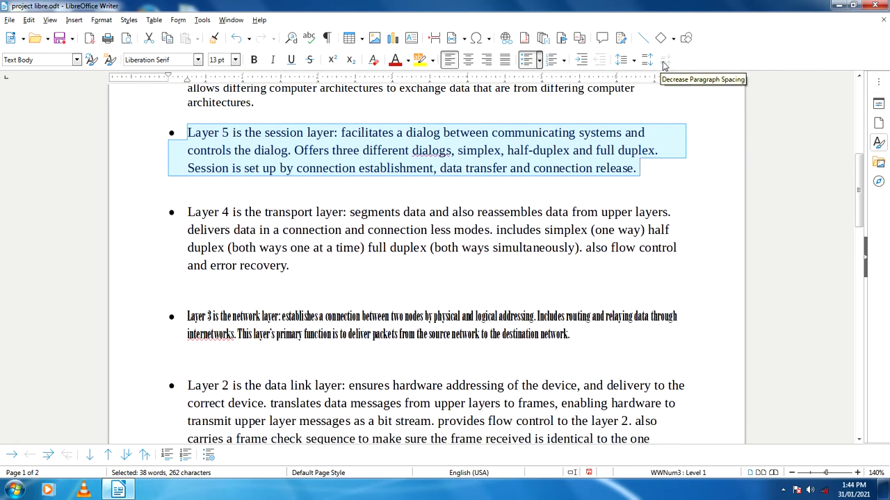
{"action": "left_click", "coordinate": [685, 190]}
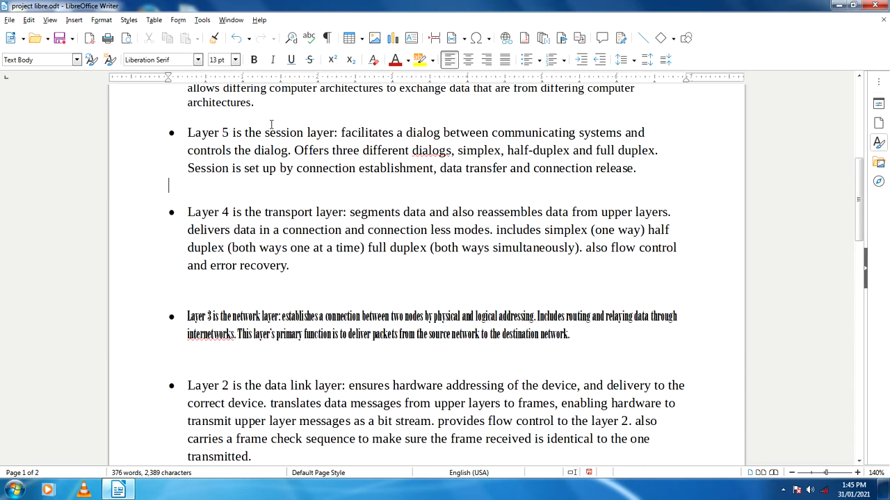
Look through the available spacing commands for line spacing, paragraph spacing and indents without applying any.
{"action": "left_click", "coordinate": [104, 20]}
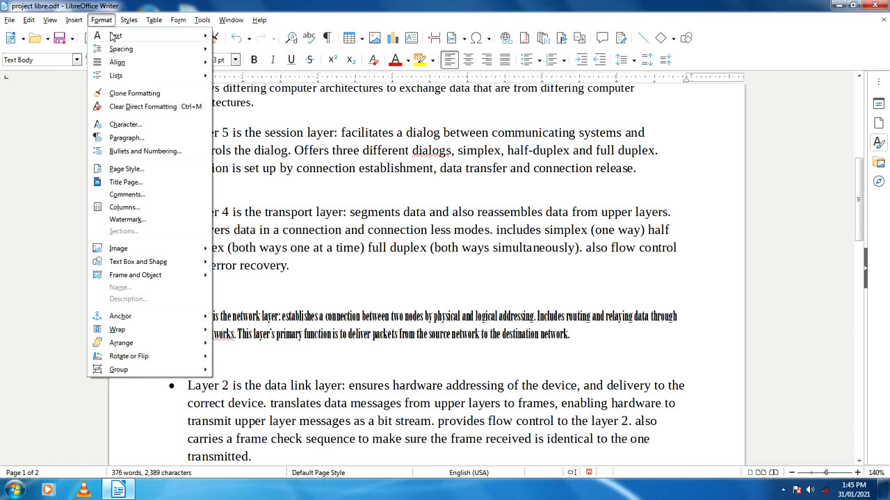
{"action": "mouse_move", "coordinate": [117, 55]}
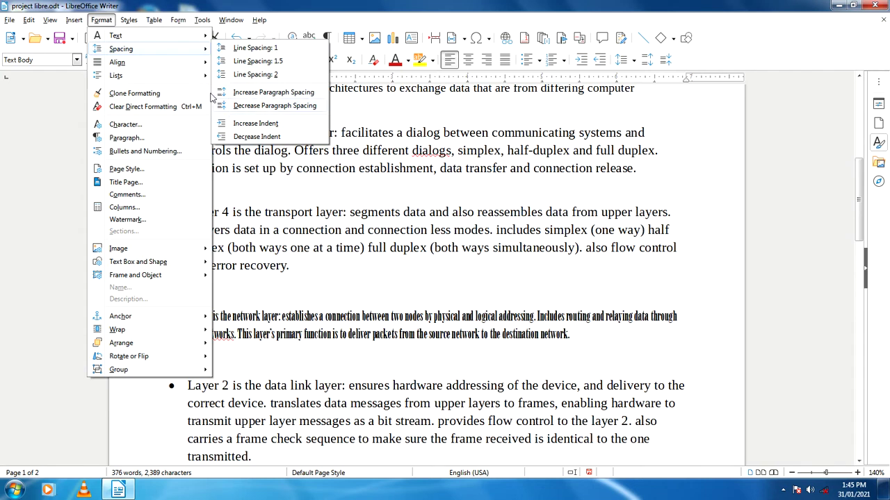
{"action": "left_click", "coordinate": [327, 184]}
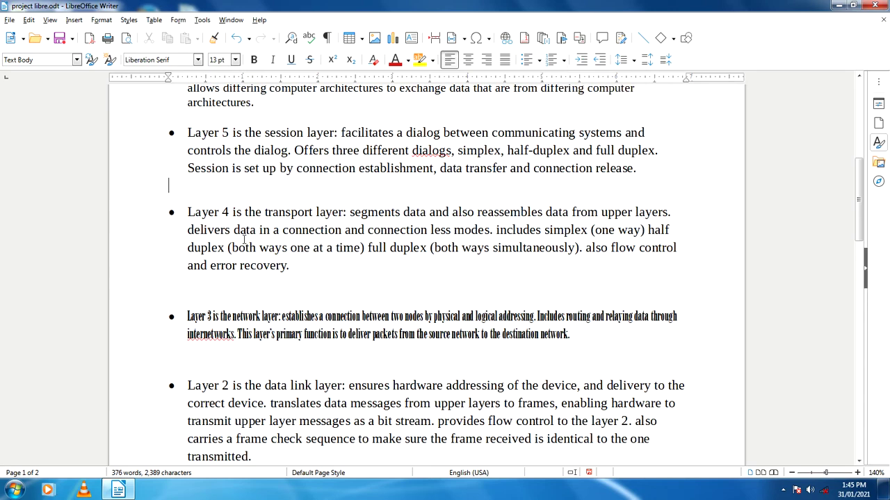
Try moving the opening sentence of the Layer 6 paragraph to the empty line above Layer 3, and undo the cut and paste.
{"action": "scroll", "coordinate": [243, 240], "scroll_direction": "up", "scroll_amount": 3}
{"action": "left_click", "coordinate": [192, 304]}
{"action": "scroll", "coordinate": [193, 333], "scroll_direction": "down", "scroll_amount": 7}
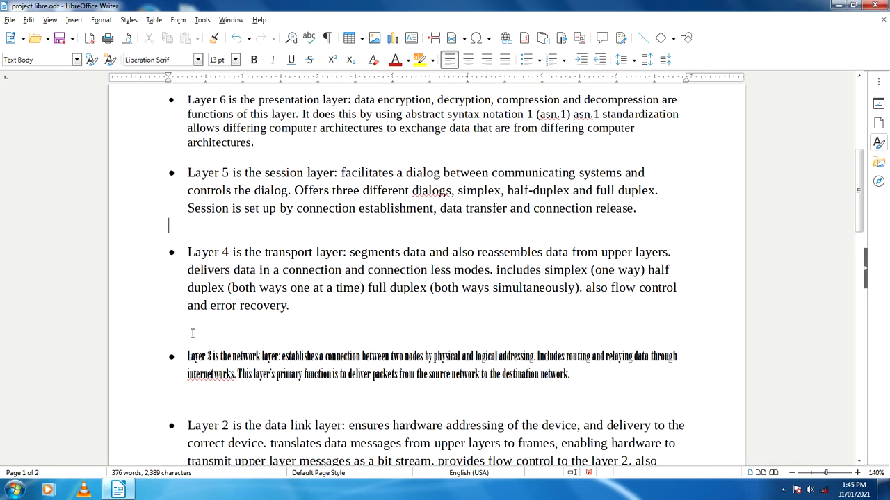
{"action": "scroll", "coordinate": [192, 334], "scroll_direction": "up", "scroll_amount": 7}
{"action": "scroll", "coordinate": [192, 334], "scroll_direction": "up", "scroll_amount": 1}
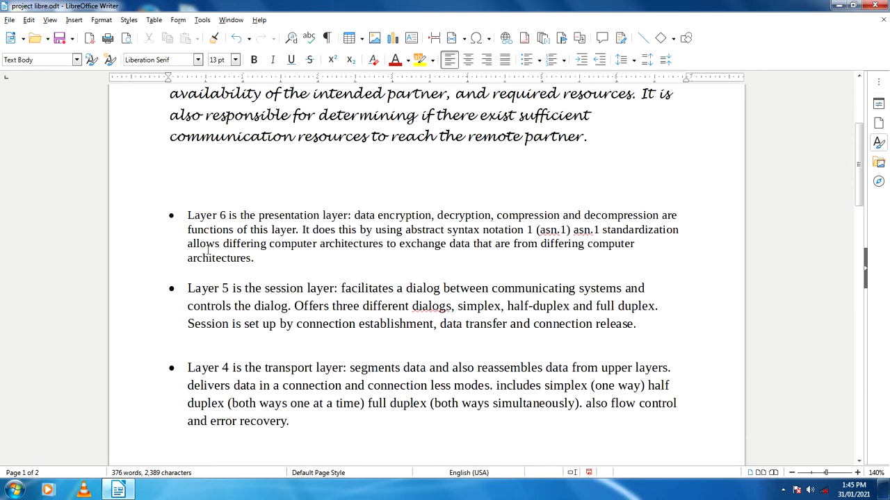
{"action": "scroll", "coordinate": [206, 249], "scroll_direction": "down", "scroll_amount": 2}
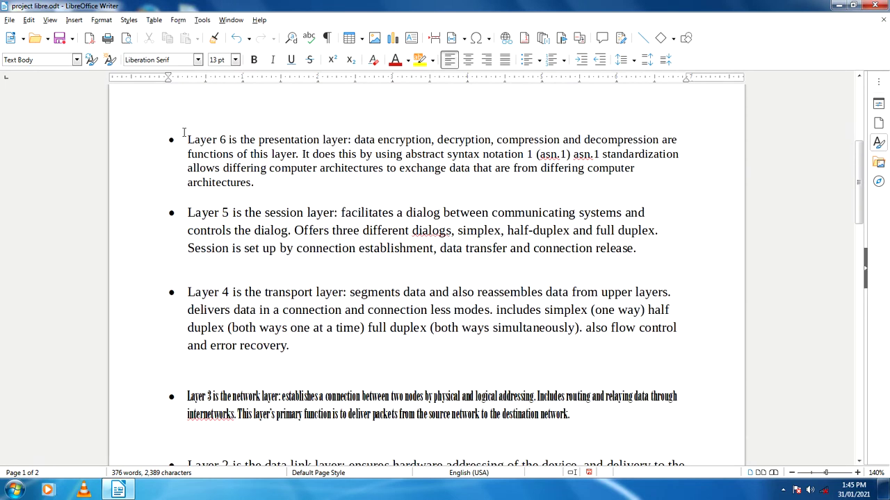
{"action": "left_click_drag", "start_coordinate": [188, 140], "coordinate": [298, 154]}
{"action": "key", "text": "ctrl+x"}
{"action": "left_click", "coordinate": [490, 367]}
{"action": "key", "text": "ctrl+v"}
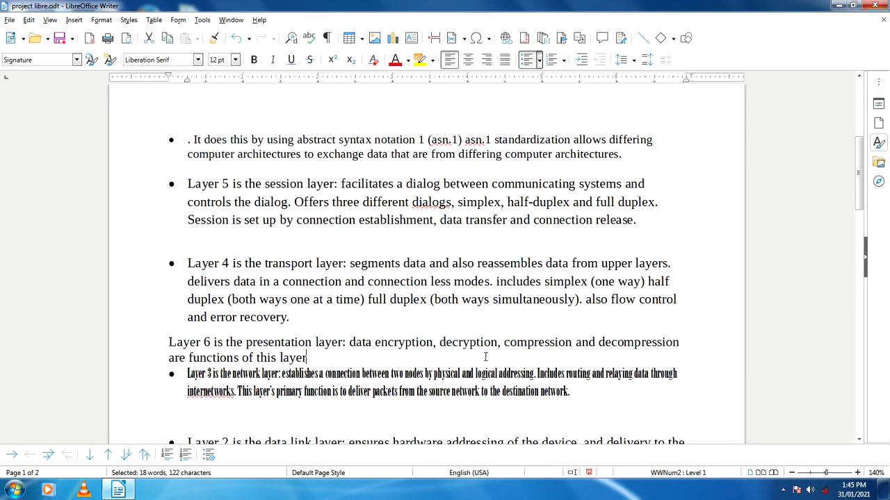
{"action": "key", "text": "ctrl+z"}
{"action": "key", "text": "ctrl+z"}
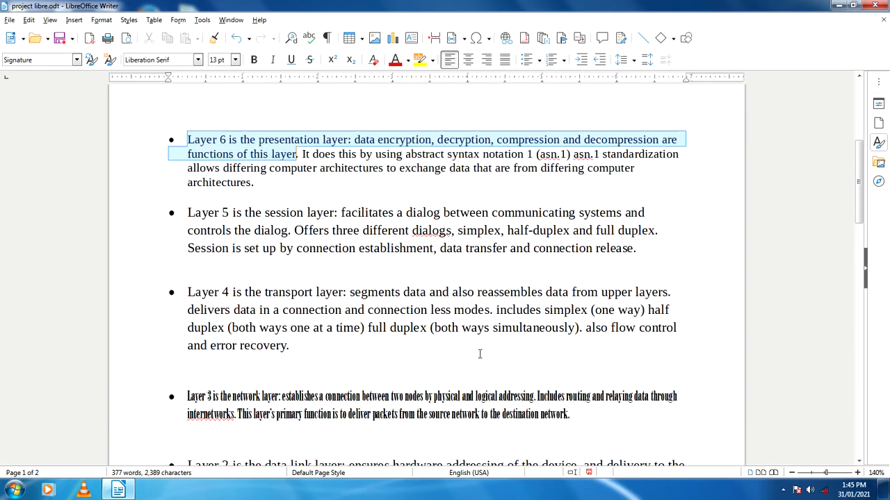
Apply the (a) (b) (c) numbering format to the entire document and deselect the text.
{"action": "left_click", "coordinate": [188, 137]}
{"action": "left_click_drag", "start_coordinate": [187, 136], "coordinate": [216, 139]}
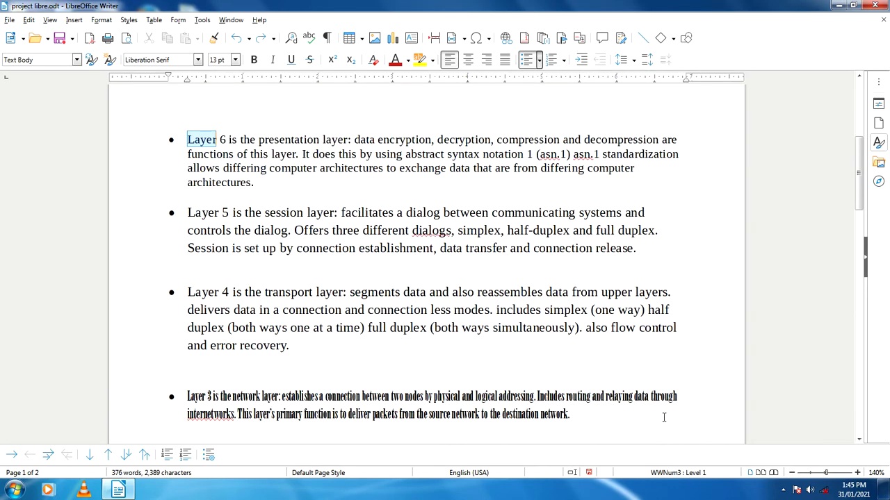
{"action": "key", "text": "ctrl+a"}
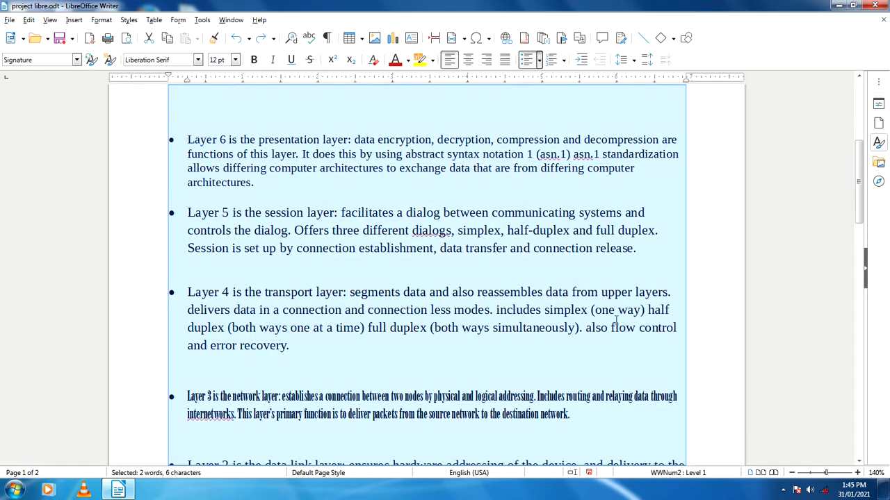
{"action": "left_click", "coordinate": [563, 61]}
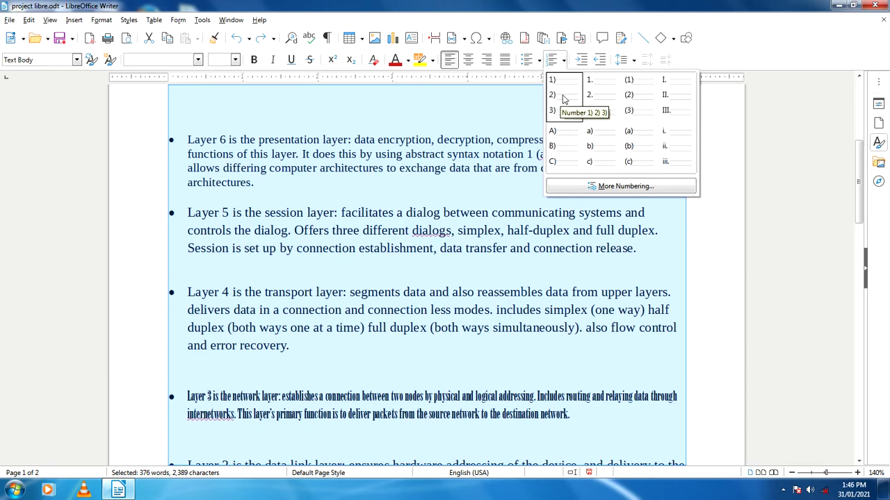
{"action": "left_click", "coordinate": [638, 152]}
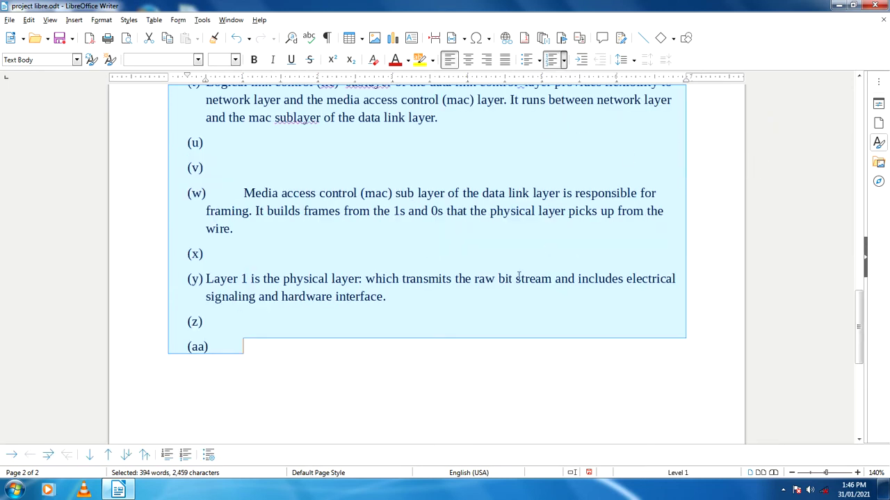
{"action": "left_click", "coordinate": [457, 399]}
Review the lettered list across both pages and change its numbering to the 1) 2) 3) format.
{"action": "scroll", "coordinate": [457, 399], "scroll_direction": "up", "scroll_amount": 8}
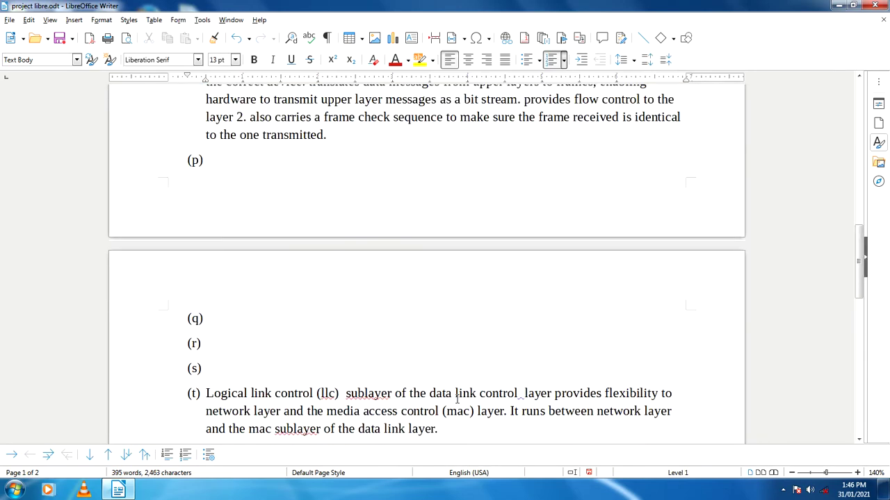
{"action": "scroll", "coordinate": [457, 398], "scroll_direction": "up", "scroll_amount": 10}
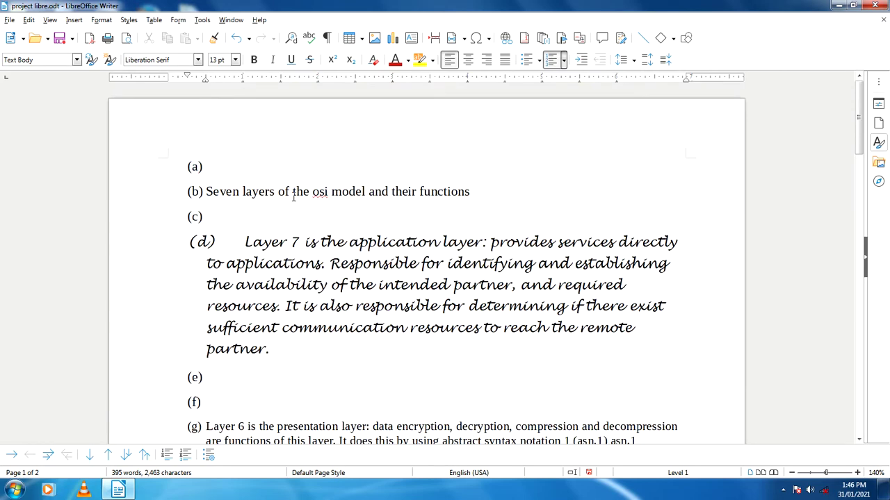
{"action": "scroll", "coordinate": [203, 299], "scroll_direction": "down", "scroll_amount": 8}
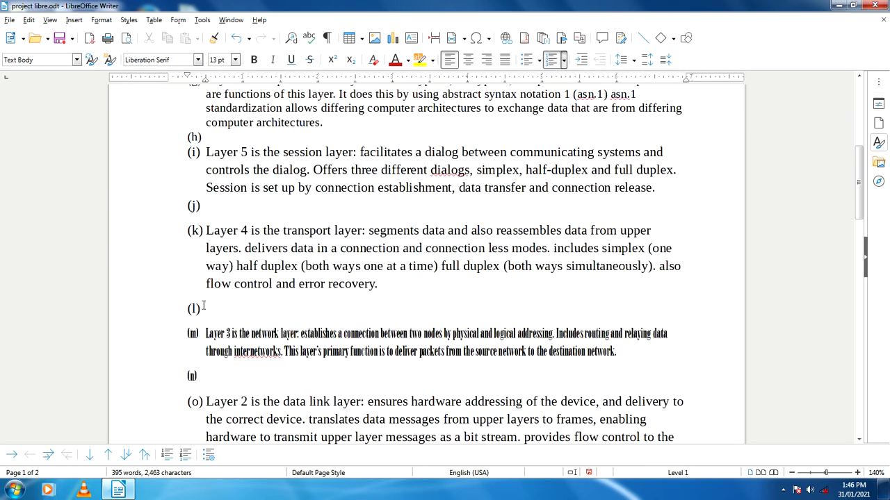
{"action": "scroll", "coordinate": [203, 306], "scroll_direction": "down", "scroll_amount": 10}
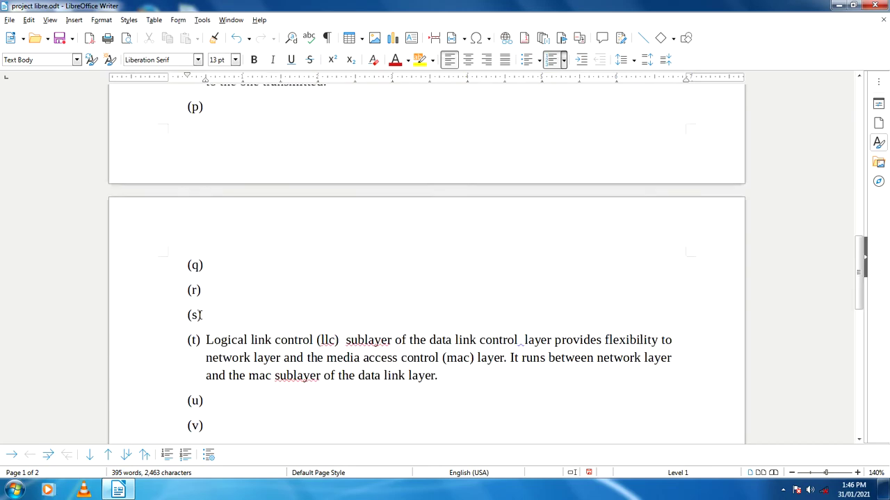
{"action": "scroll", "coordinate": [200, 315], "scroll_direction": "down", "scroll_amount": 8}
{"action": "scroll", "coordinate": [199, 314], "scroll_direction": "up", "scroll_amount": 15}
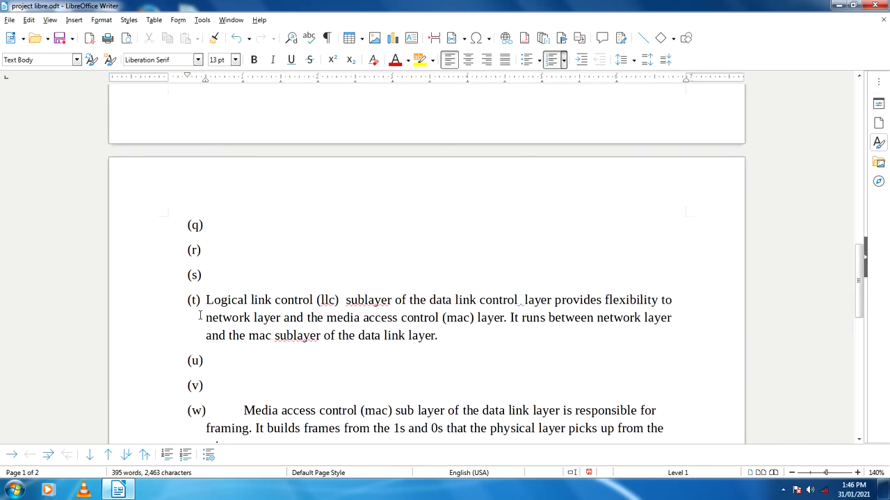
{"action": "scroll", "coordinate": [199, 314], "scroll_direction": "up", "scroll_amount": 9}
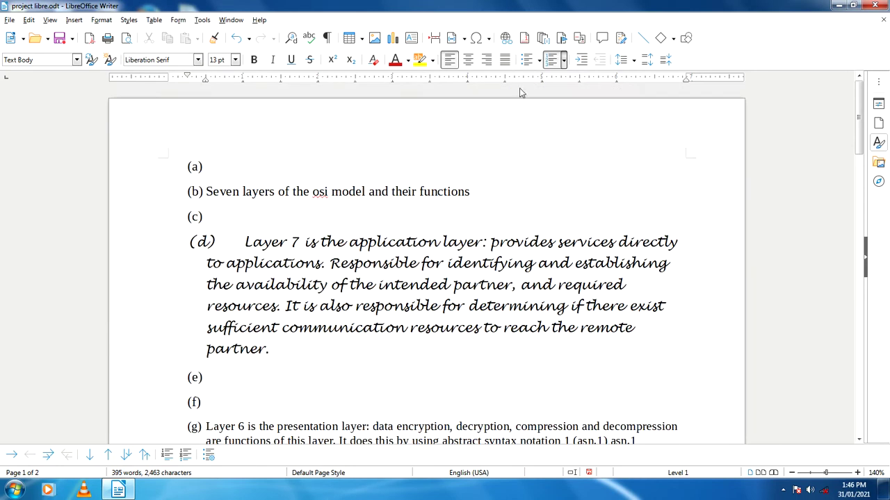
{"action": "left_click", "coordinate": [564, 62]}
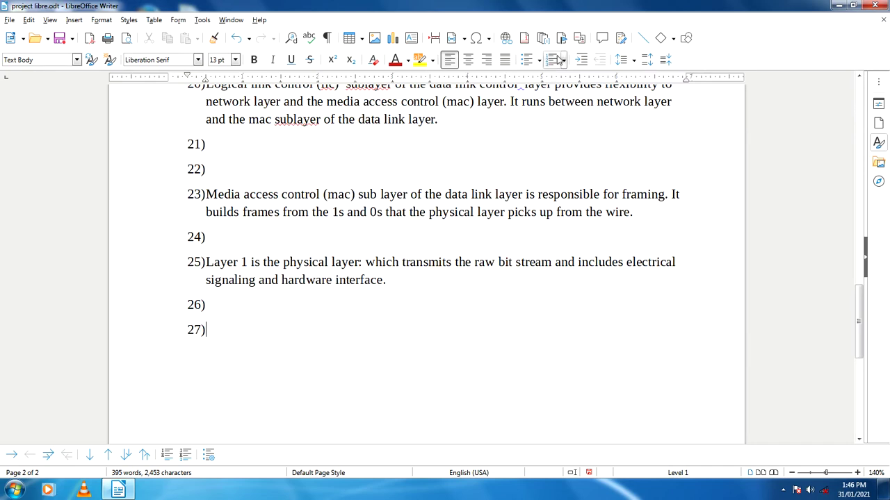
Replace the document's 1) 2) 3) numbering with arrowhead bullets and review the list across both pages.
{"action": "scroll", "coordinate": [477, 213], "scroll_direction": "up", "scroll_amount": 15}
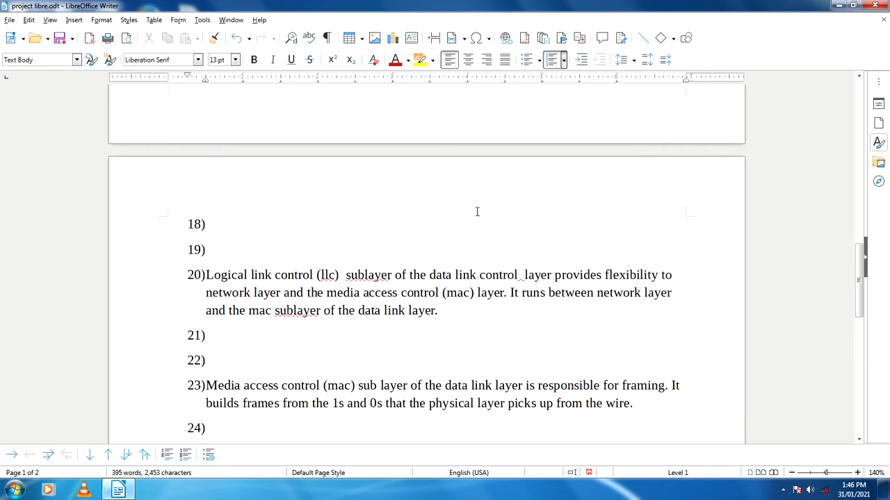
{"action": "scroll", "coordinate": [476, 214], "scroll_direction": "up", "scroll_amount": 10}
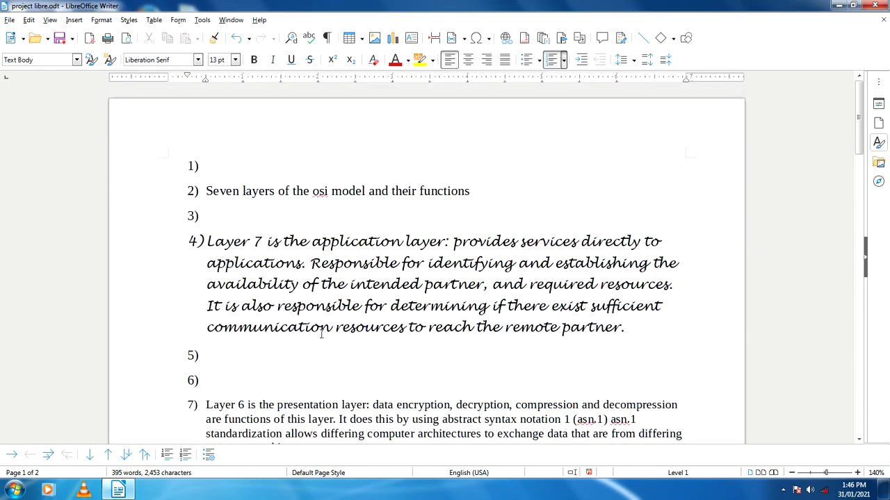
{"action": "left_click", "coordinate": [538, 61]}
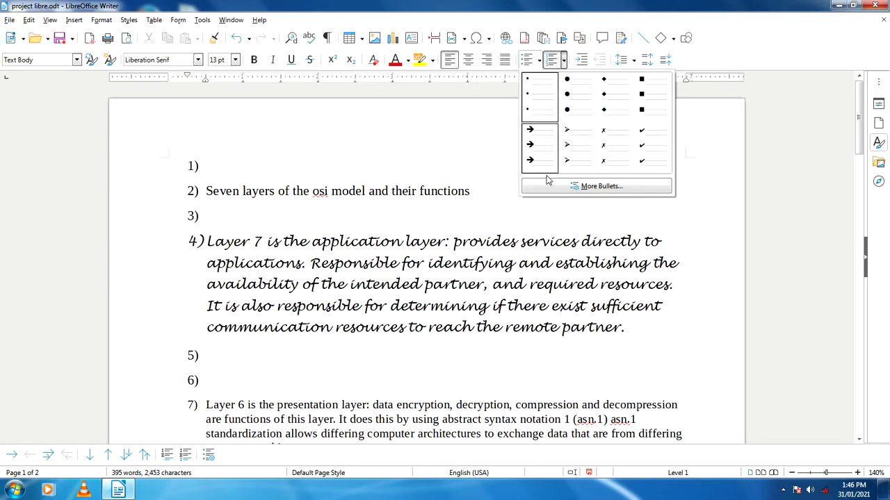
{"action": "left_click", "coordinate": [579, 155]}
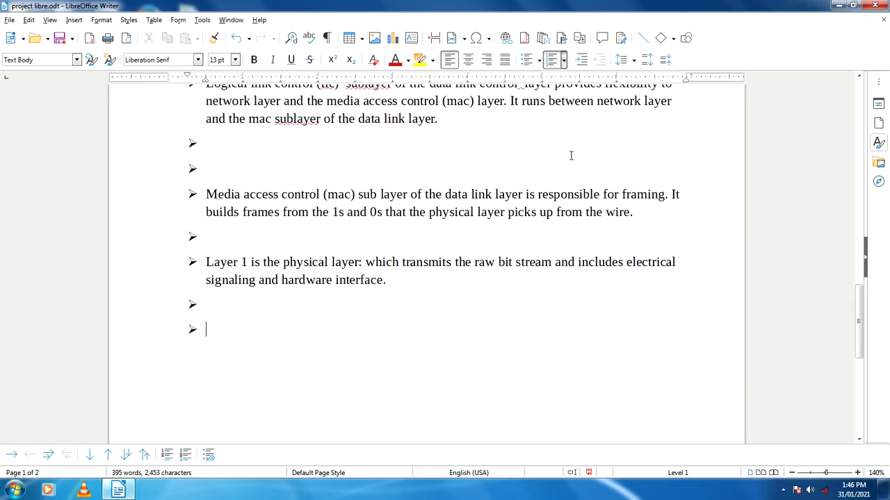
{"action": "scroll", "coordinate": [326, 346], "scroll_direction": "up", "scroll_amount": 6}
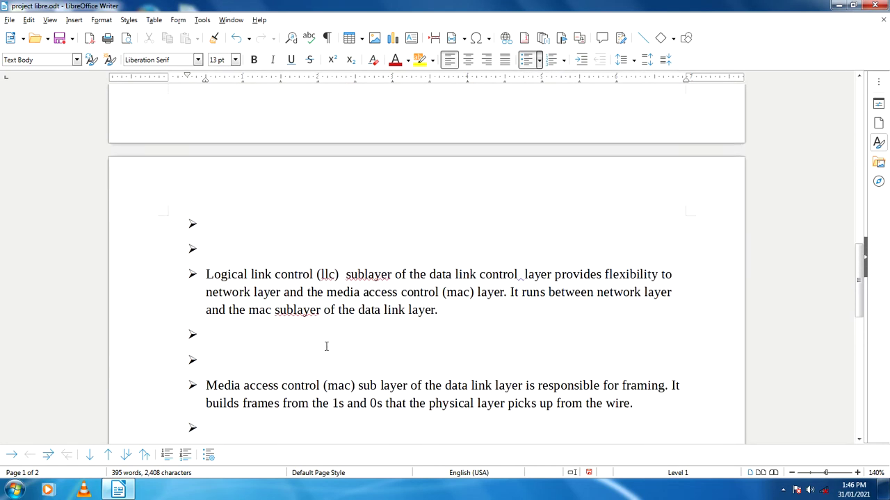
{"action": "scroll", "coordinate": [319, 345], "scroll_direction": "up", "scroll_amount": 5}
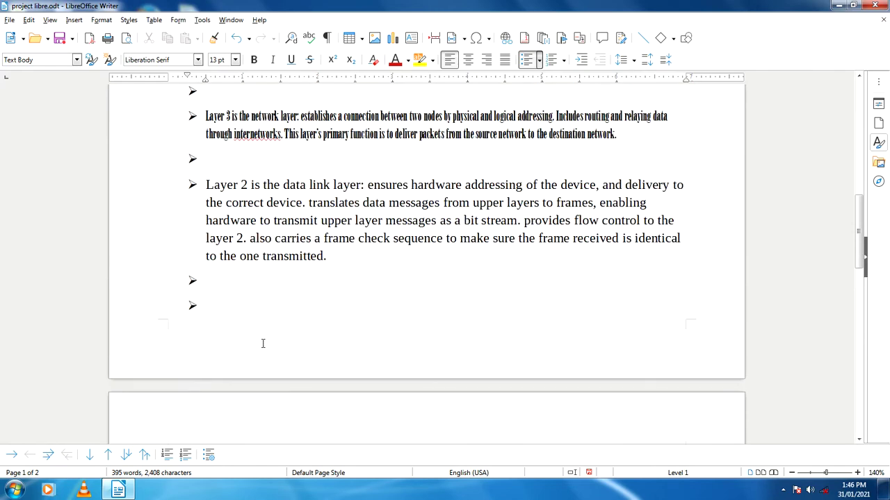
{"action": "scroll", "coordinate": [262, 344], "scroll_direction": "up", "scroll_amount": 15}
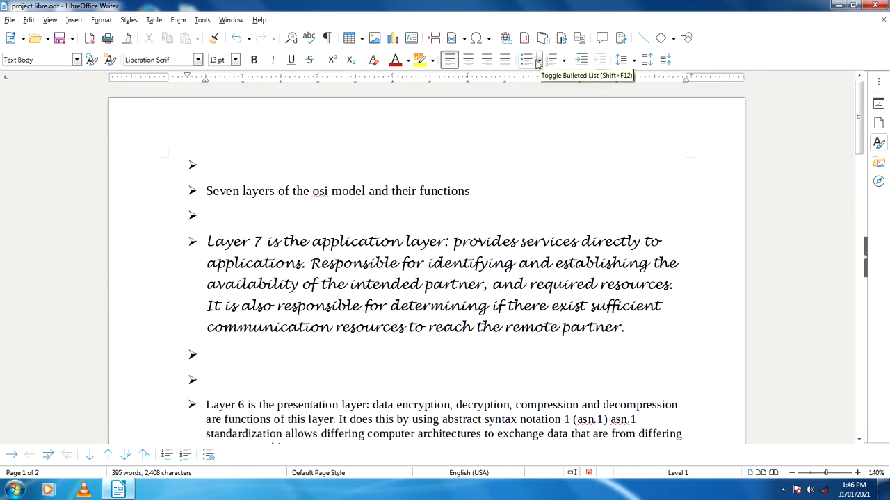
Remove the arrowhead bullet from the last empty line of the document and give that line a solid right-arrow bullet.
{"action": "key", "text": "ctrl+End"}
{"action": "key", "text": "BackSpace"}
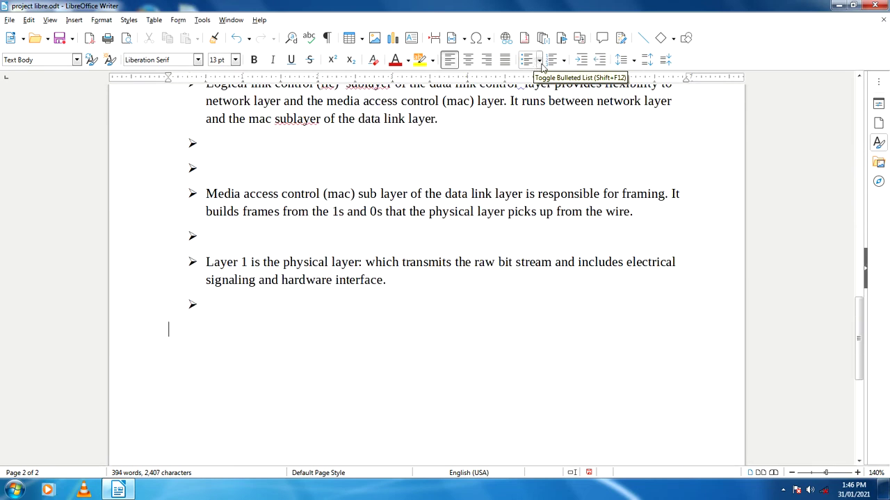
{"action": "left_click", "coordinate": [540, 62]}
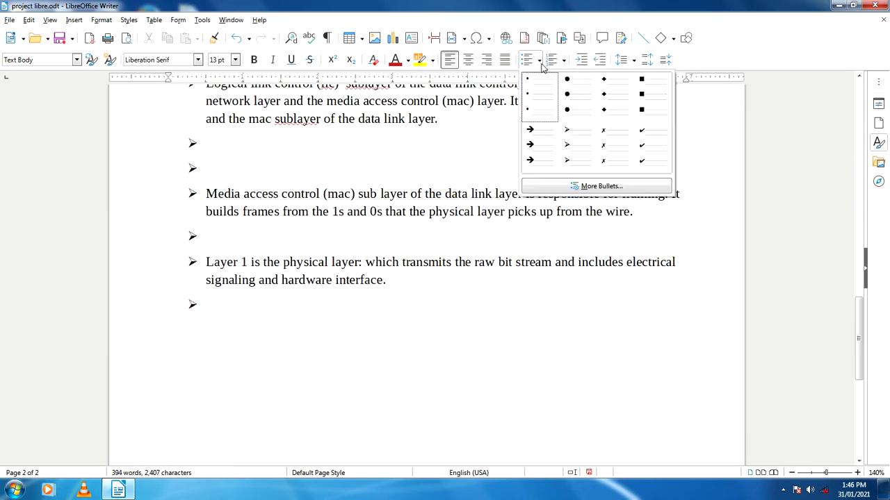
{"action": "left_click", "coordinate": [549, 164]}
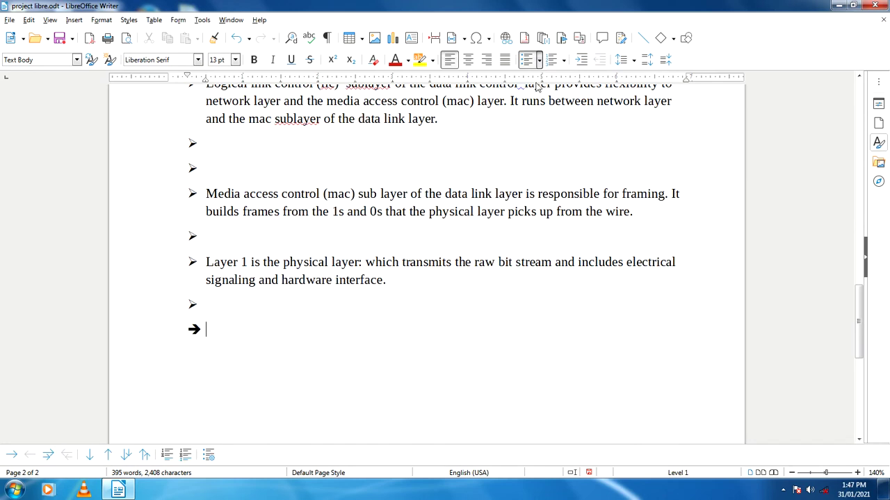
Change the remaining arrowhead bullets to solid right-arrow bullets, starting from the Media access control paragraph, and review the list across both pages.
{"action": "scroll", "coordinate": [419, 223], "scroll_direction": "up", "scroll_amount": 1}
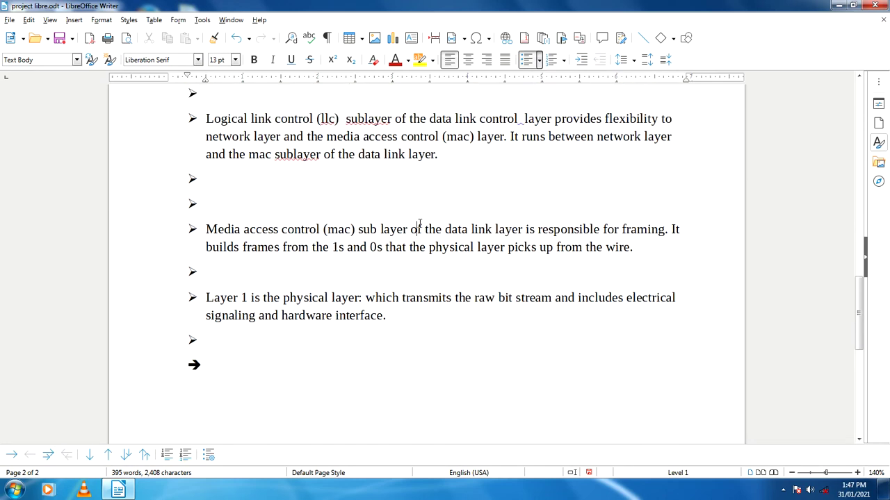
{"action": "left_click", "coordinate": [551, 60]}
{"action": "left_click", "coordinate": [539, 60]}
{"action": "left_click", "coordinate": [543, 134]}
{"action": "left_click", "coordinate": [539, 60]}
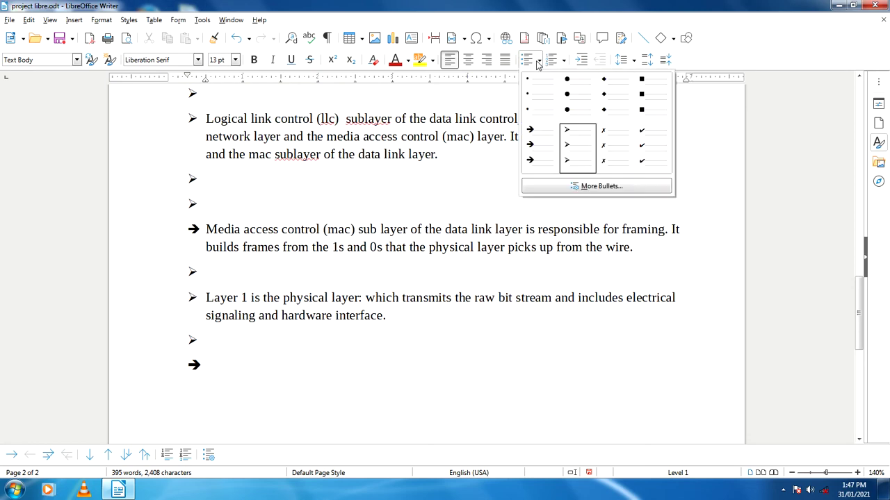
{"action": "left_click", "coordinate": [533, 142]}
{"action": "scroll", "coordinate": [477, 309], "scroll_direction": "up", "scroll_amount": 15}
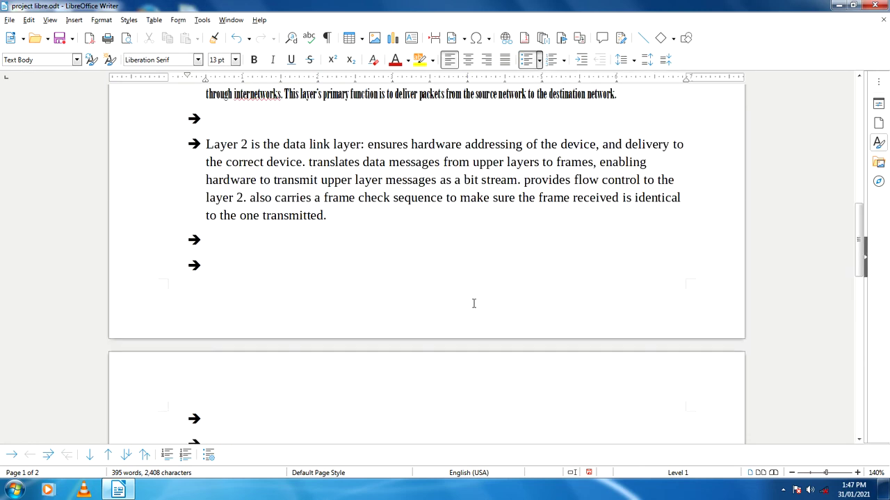
{"action": "scroll", "coordinate": [474, 303], "scroll_direction": "up", "scroll_amount": 7}
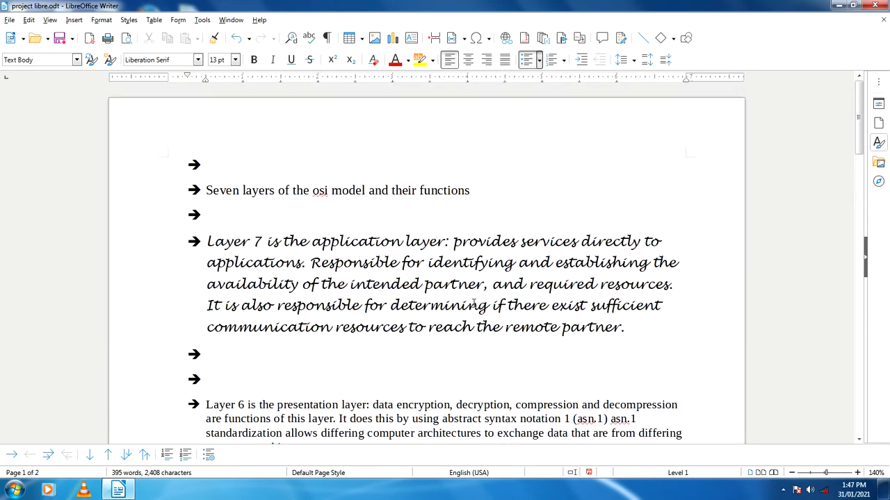
{"action": "scroll", "coordinate": [474, 304], "scroll_direction": "down", "scroll_amount": 20}
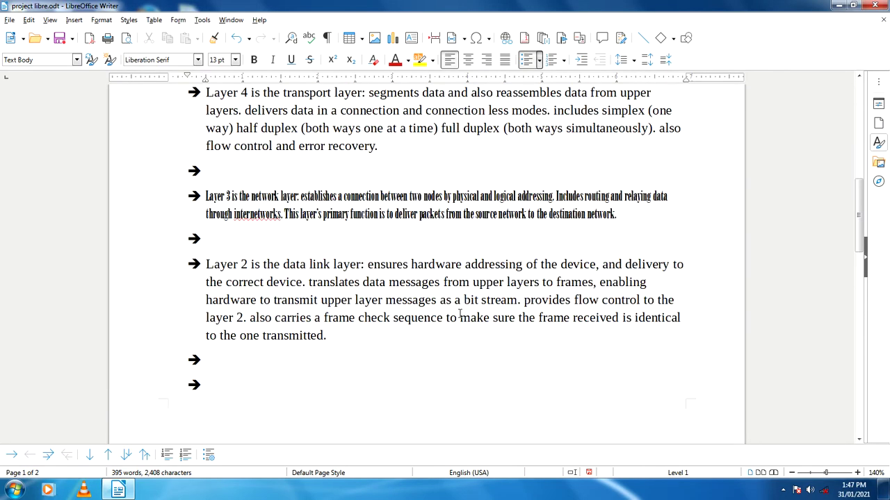
{"action": "scroll", "coordinate": [456, 316], "scroll_direction": "down", "scroll_amount": 5}
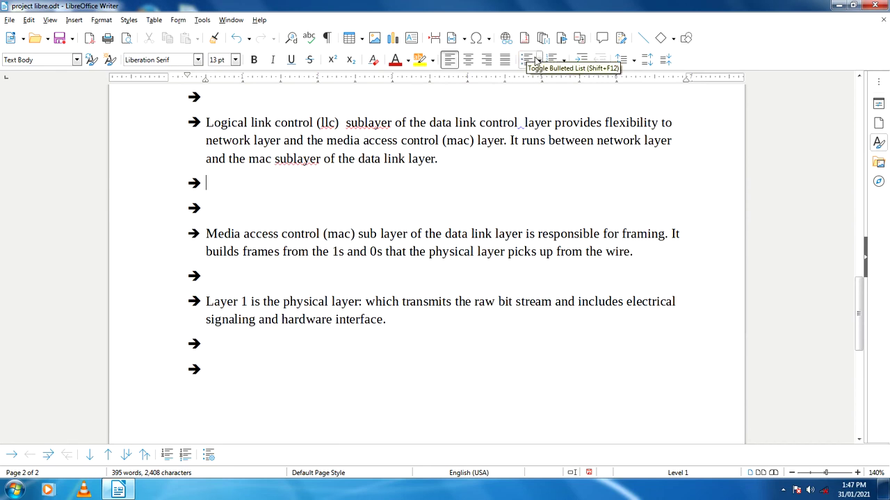
Remove the bullet from the empty line below the Logical link control paragraph and look through the Bullets and Numbering options without applying any.
{"action": "left_click", "coordinate": [533, 61]}
{"action": "left_click", "coordinate": [540, 61]}
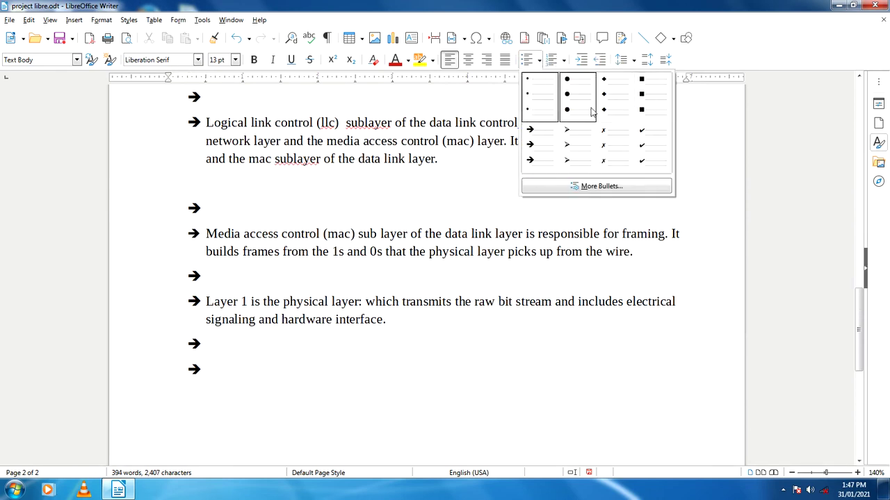
{"action": "left_click", "coordinate": [599, 189]}
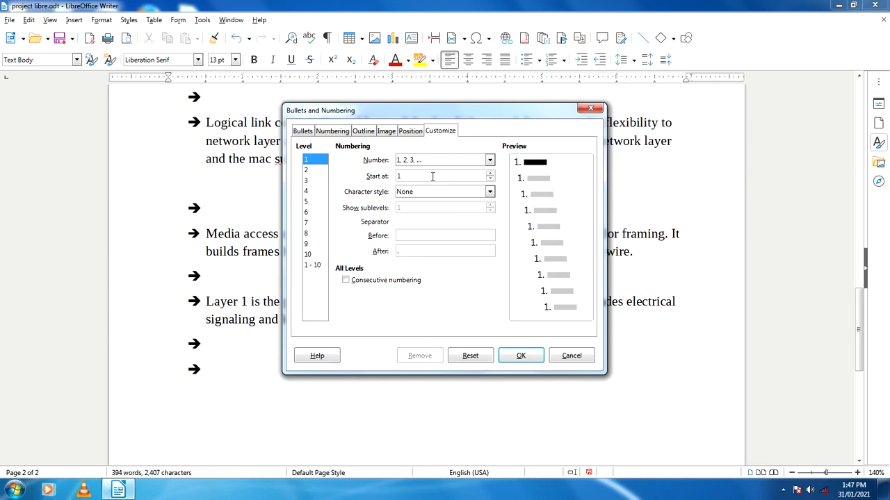
{"action": "left_click", "coordinate": [337, 132]}
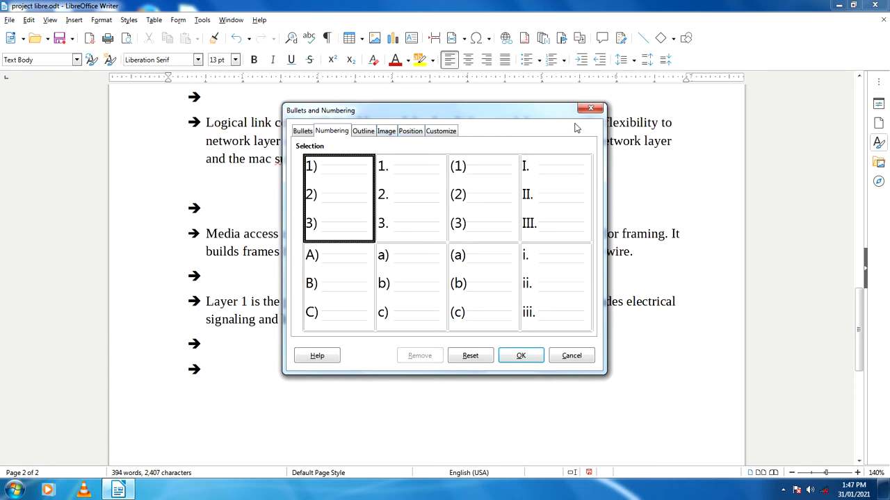
{"action": "left_click", "coordinate": [590, 110]}
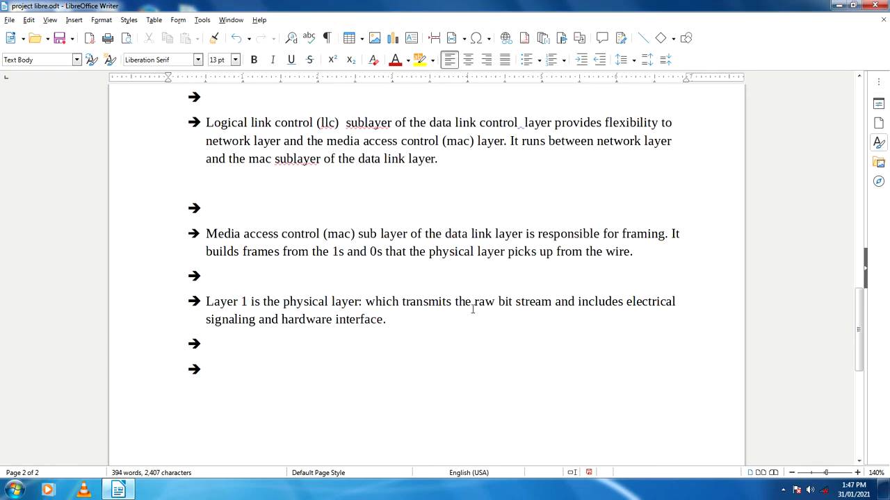
Undo all the bullet and numbering changes back to the original round bullets, with the title and Layer 7 paragraph unbulleted.
{"action": "scroll", "coordinate": [409, 289], "scroll_direction": "up", "scroll_amount": 5}
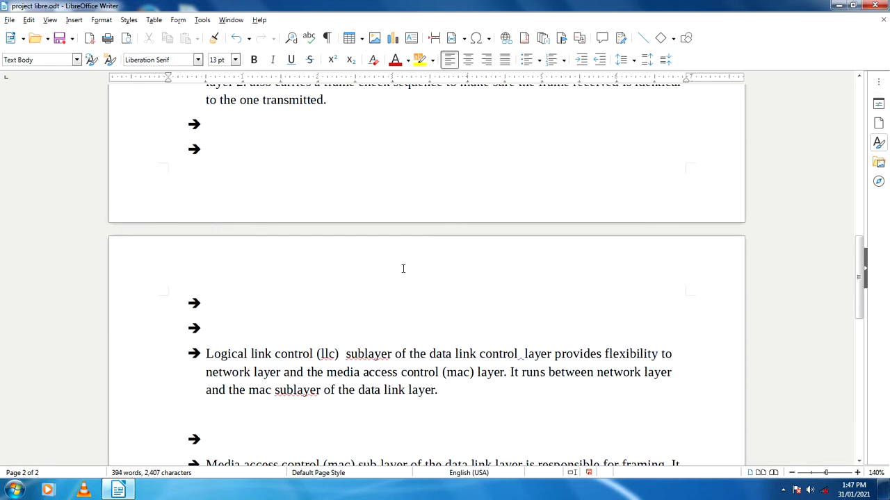
{"action": "scroll", "coordinate": [402, 268], "scroll_direction": "up", "scroll_amount": 12}
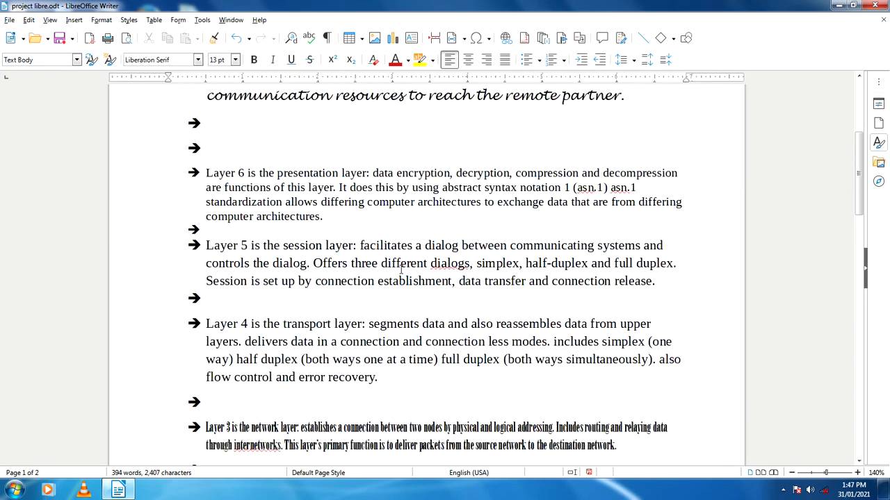
{"action": "key", "text": "ctrl+z"}
{"action": "left_click", "coordinate": [236, 42]}
{"action": "left_click", "coordinate": [236, 41]}
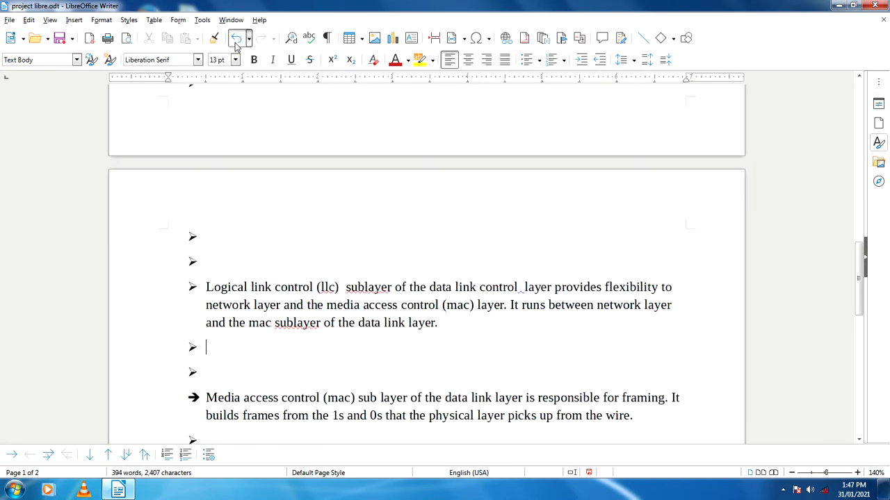
{"action": "left_click", "coordinate": [236, 42]}
{"action": "left_click", "coordinate": [236, 42]}
{"action": "left_click", "coordinate": [236, 42]}
{"action": "left_click", "coordinate": [236, 42]}
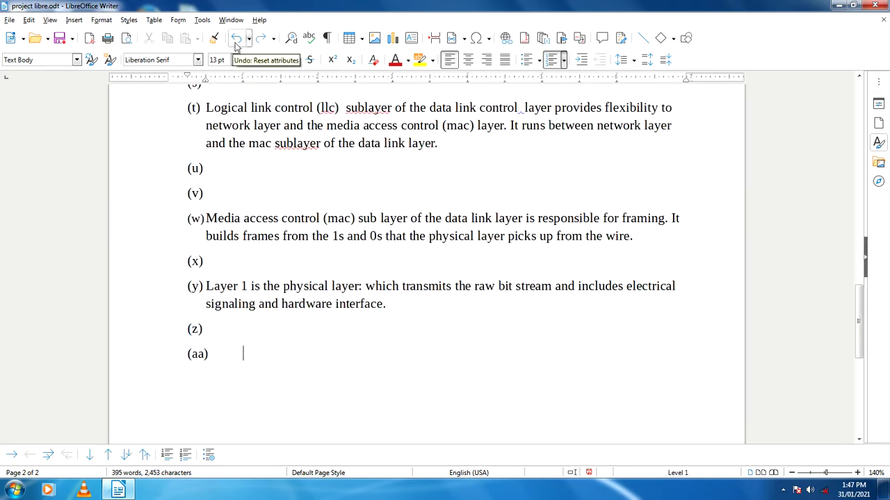
{"action": "left_click", "coordinate": [236, 42]}
{"action": "left_click", "coordinate": [236, 41]}
{"action": "left_click", "coordinate": [236, 41]}
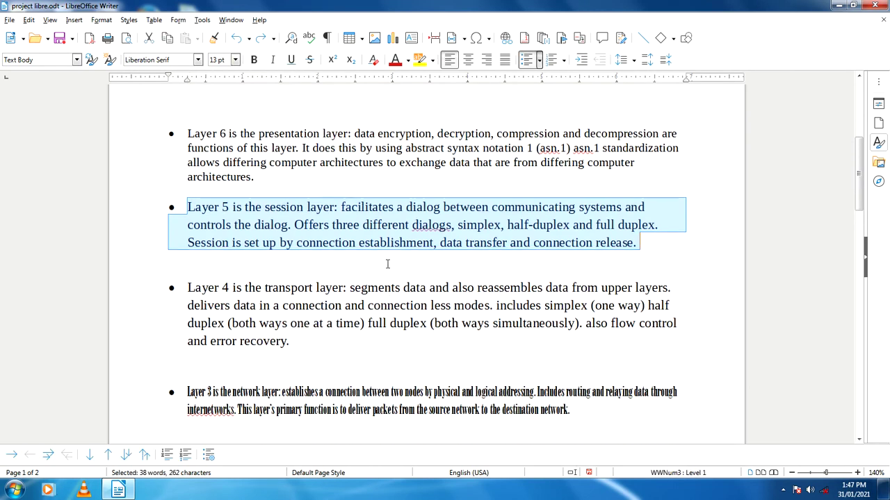
{"action": "scroll", "coordinate": [387, 256], "scroll_direction": "up", "scroll_amount": 3}
{"action": "scroll", "coordinate": [387, 249], "scroll_direction": "up", "scroll_amount": 3}
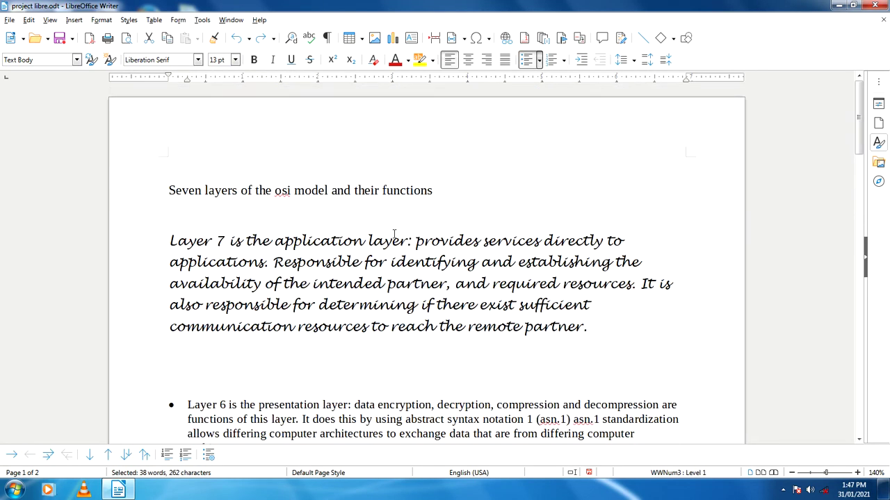
Select the entire document, align all its text to the left and review the alignment up to the title.
{"action": "left_click", "coordinate": [477, 199]}
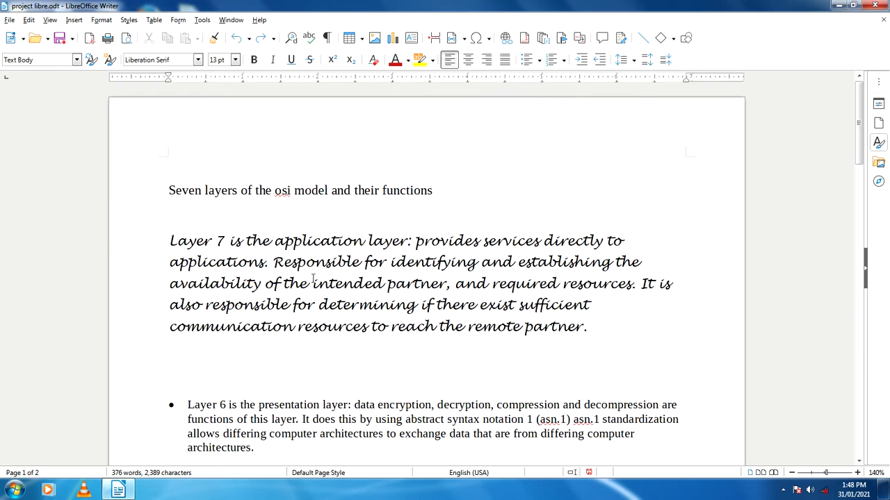
{"action": "key", "text": "ctrl+a"}
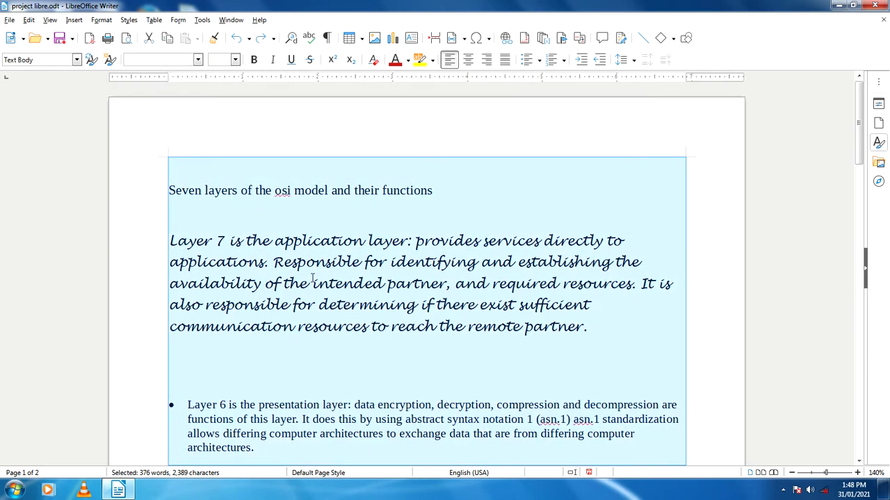
{"action": "left_click", "coordinate": [449, 64]}
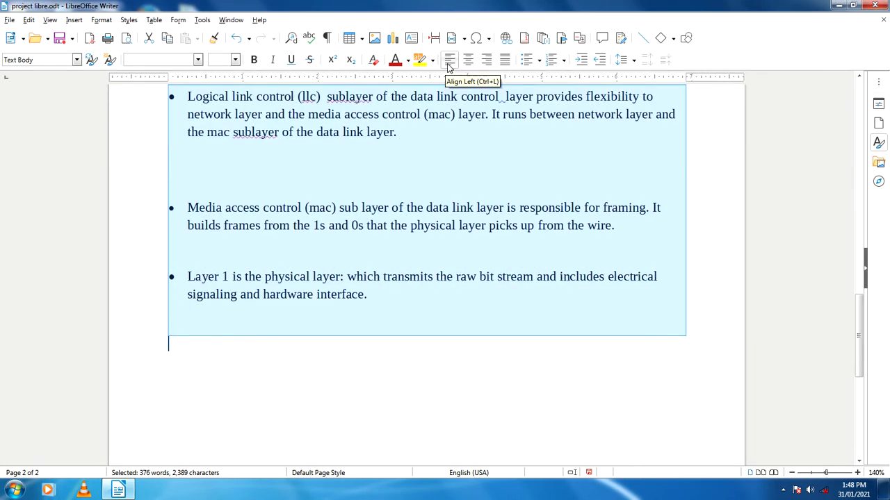
{"action": "scroll", "coordinate": [407, 239], "scroll_direction": "up", "scroll_amount": 15}
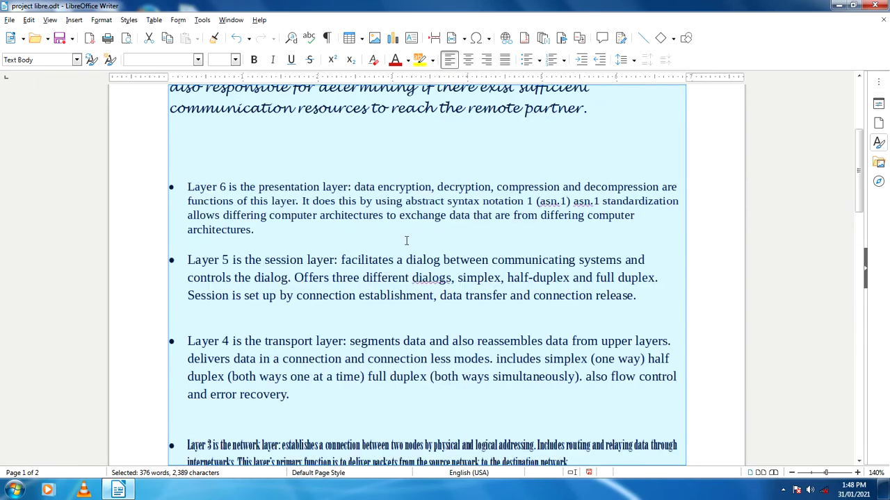
{"action": "scroll", "coordinate": [407, 240], "scroll_direction": "up", "scroll_amount": 5}
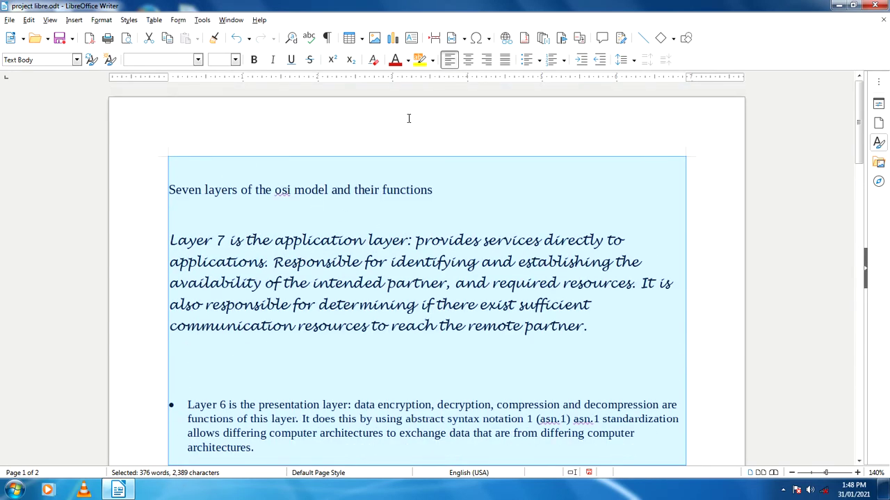
Center all the selected text, review it up to the title, and switch the whole document to right alignment.
{"action": "left_click", "coordinate": [467, 61]}
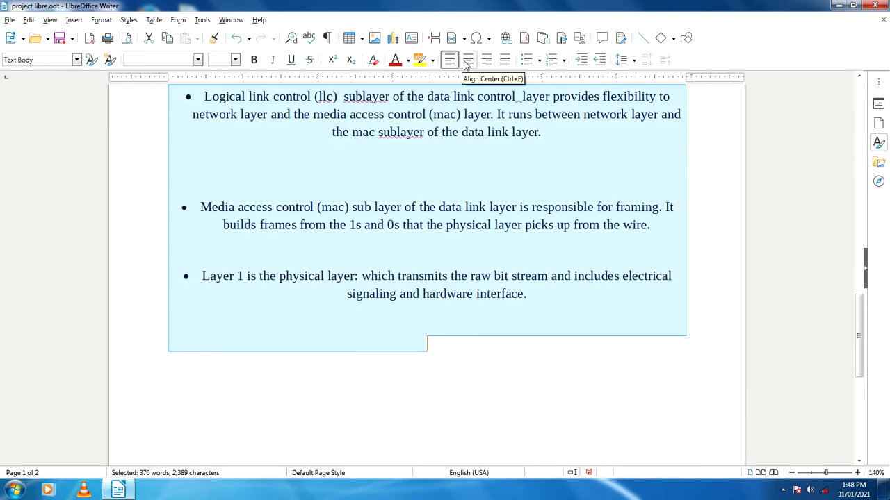
{"action": "scroll", "coordinate": [401, 332], "scroll_direction": "up", "scroll_amount": 15}
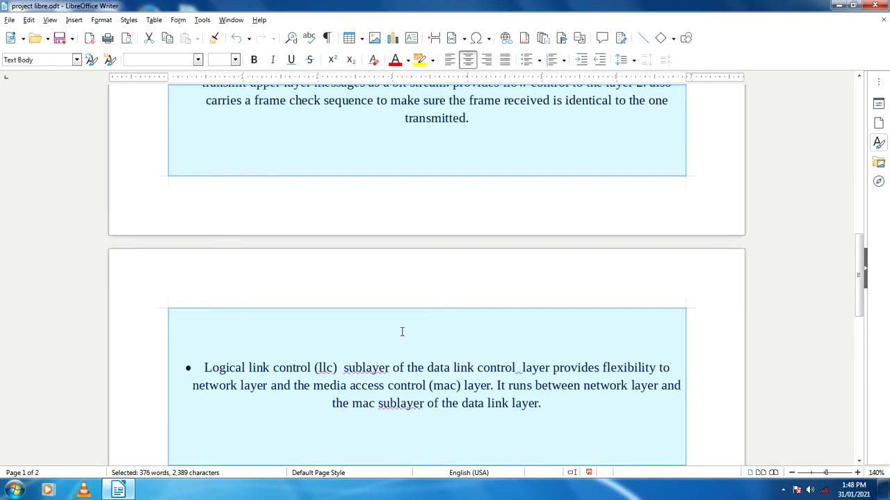
{"action": "scroll", "coordinate": [401, 332], "scroll_direction": "up", "scroll_amount": 9}
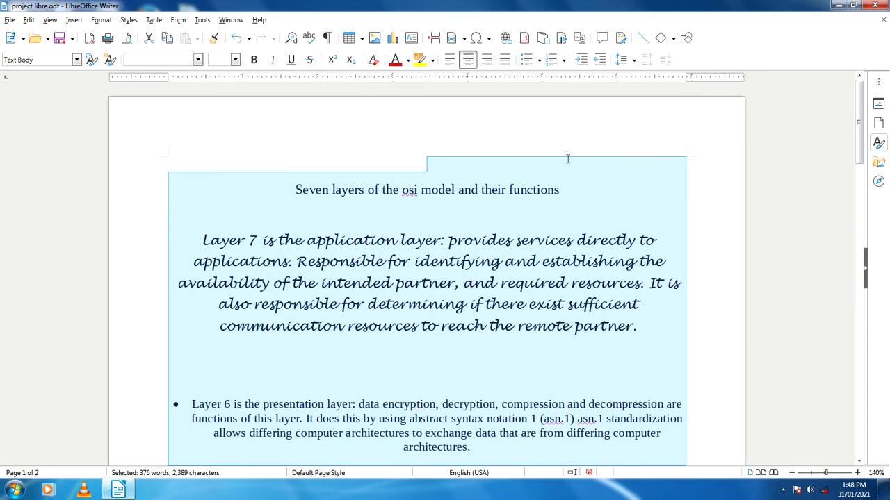
{"action": "left_click", "coordinate": [488, 61]}
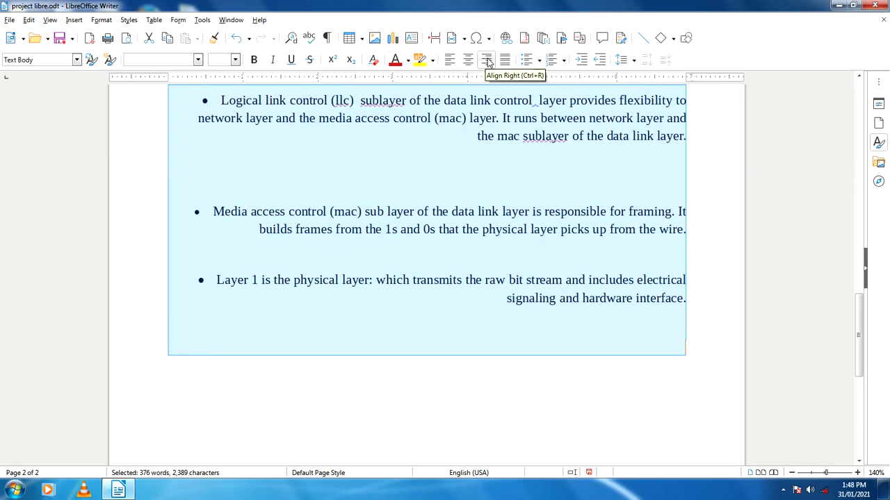
Review the right-aligned text across the document up to the title.
{"action": "scroll", "coordinate": [491, 304], "scroll_direction": "up", "scroll_amount": 10}
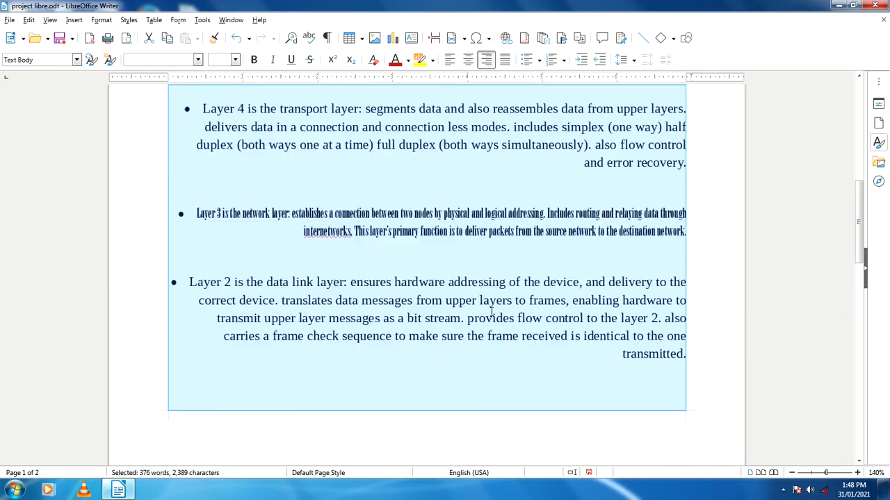
{"action": "scroll", "coordinate": [491, 311], "scroll_direction": "up", "scroll_amount": 10}
{"action": "scroll", "coordinate": [491, 312], "scroll_direction": "down", "scroll_amount": 1}
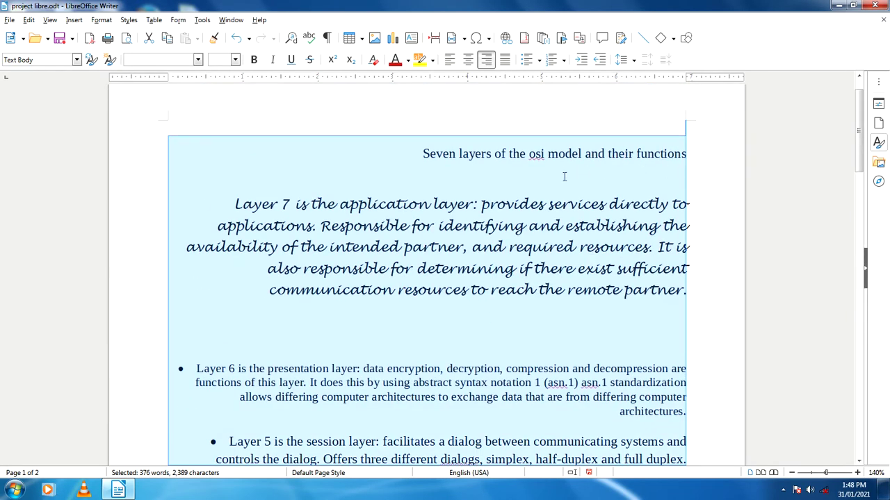
{"action": "scroll", "coordinate": [666, 400], "scroll_direction": "down", "scroll_amount": 8}
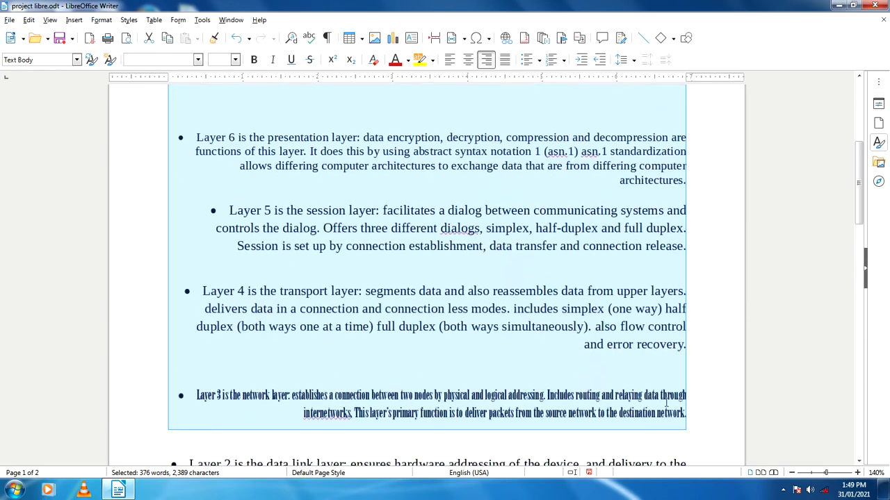
{"action": "scroll", "coordinate": [665, 405], "scroll_direction": "down", "scroll_amount": 3}
{"action": "scroll", "coordinate": [664, 401], "scroll_direction": "up", "scroll_amount": 12}
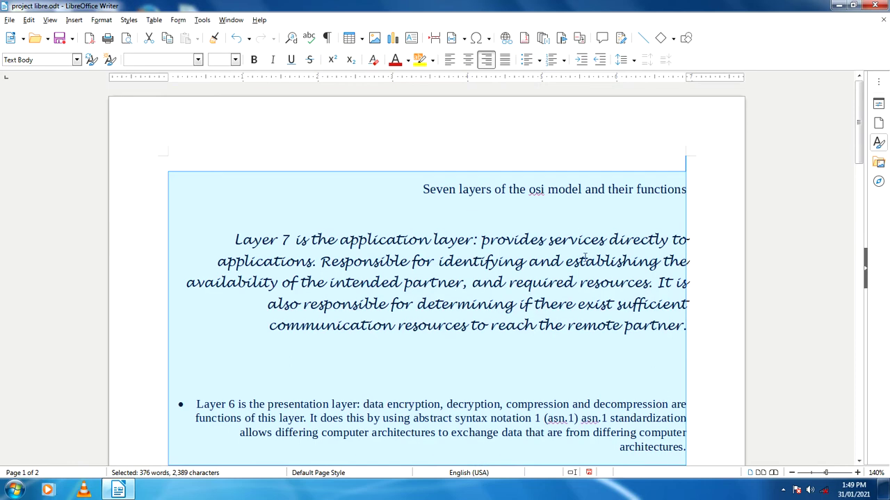
Justify all the selected text and review it up to the title.
{"action": "left_click", "coordinate": [505, 59]}
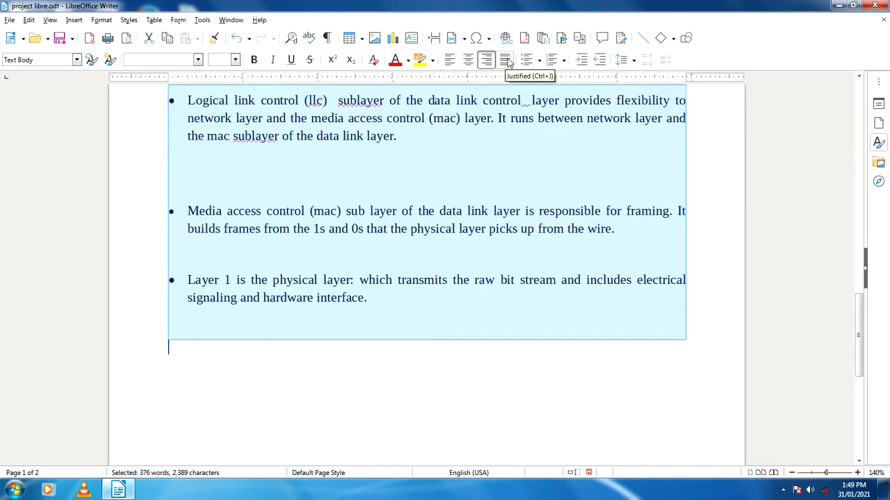
{"action": "scroll", "coordinate": [537, 433], "scroll_direction": "up", "scroll_amount": 12}
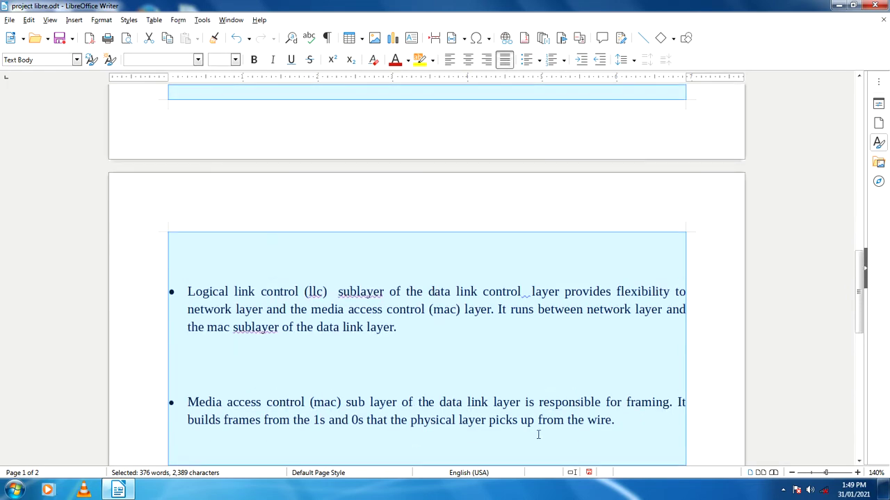
{"action": "scroll", "coordinate": [537, 436], "scroll_direction": "up", "scroll_amount": 6}
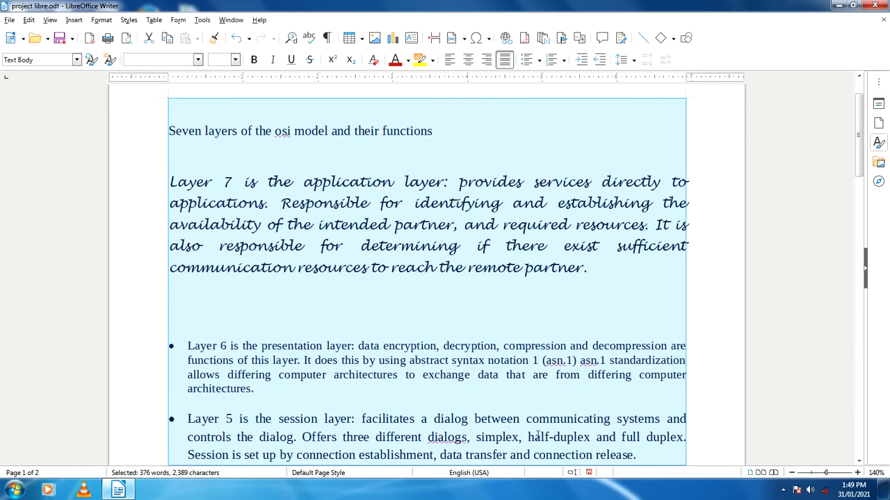
{"action": "scroll", "coordinate": [537, 436], "scroll_direction": "up", "scroll_amount": 1}
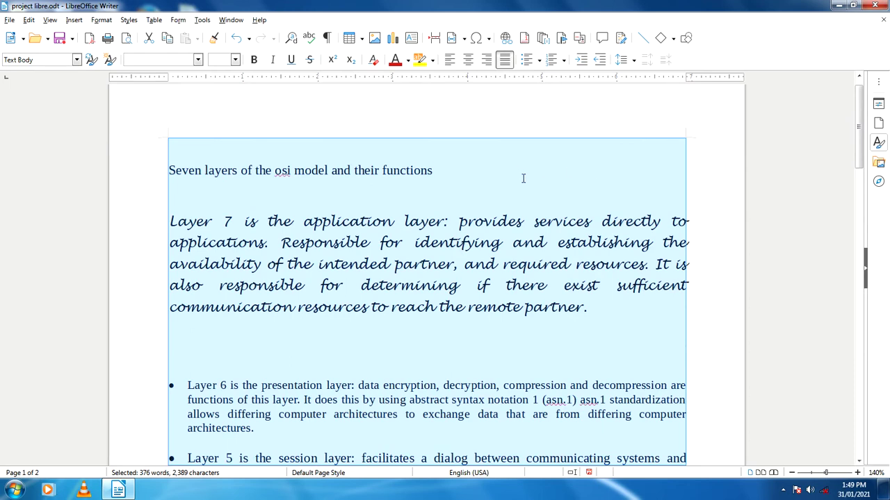
Align all the selected text to the left, review it up to the title and clear the selection.
{"action": "left_click", "coordinate": [450, 61]}
{"action": "scroll", "coordinate": [482, 253], "scroll_direction": "up", "scroll_amount": 20}
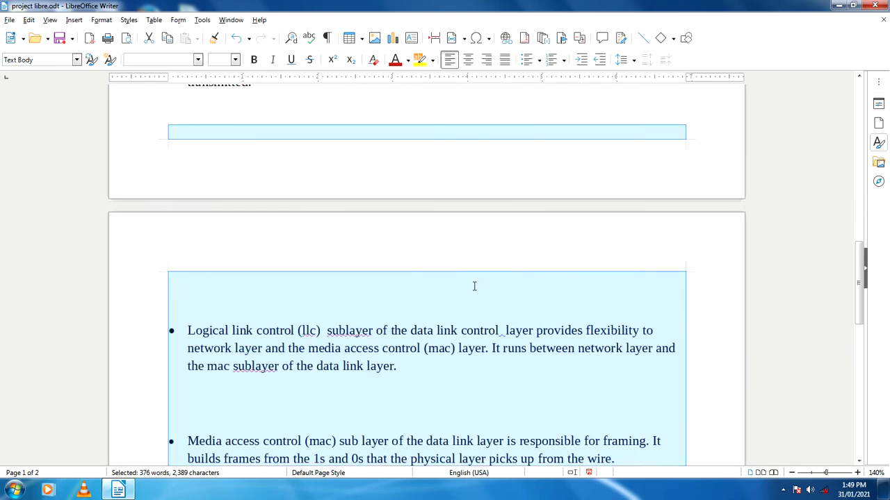
{"action": "scroll", "coordinate": [471, 300], "scroll_direction": "up", "scroll_amount": 3}
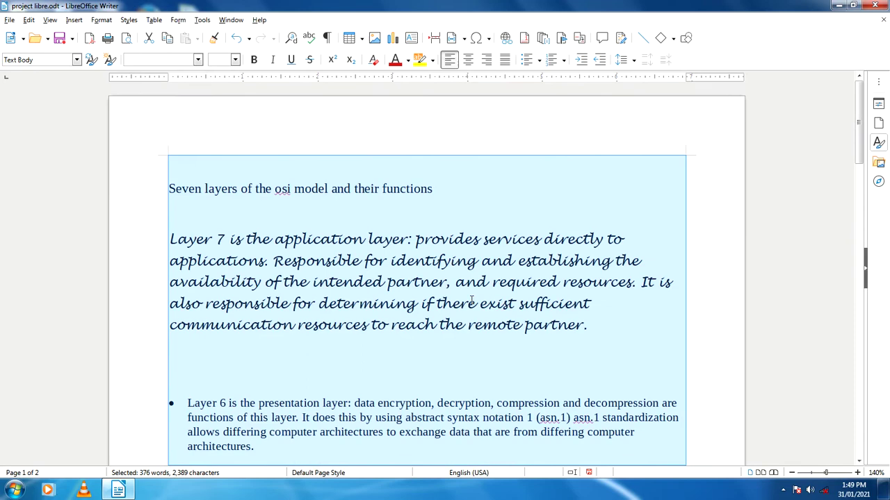
{"action": "left_click", "coordinate": [466, 124]}
{"action": "left_click", "coordinate": [465, 188]}
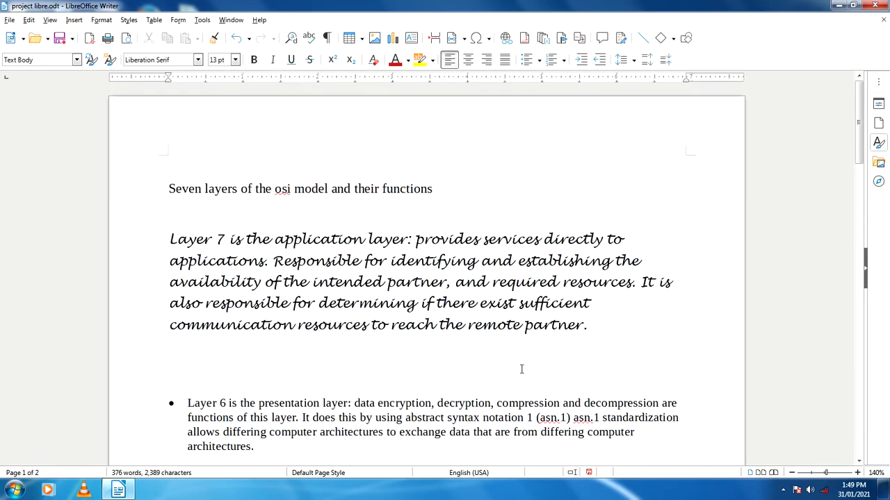
Center only the Layer 6, Layer 5 and Layer 4 paragraphs and clear the selection.
{"action": "scroll", "coordinate": [519, 368], "scroll_direction": "down", "scroll_amount": 9}
{"action": "scroll", "coordinate": [512, 377], "scroll_direction": "down", "scroll_amount": 3}
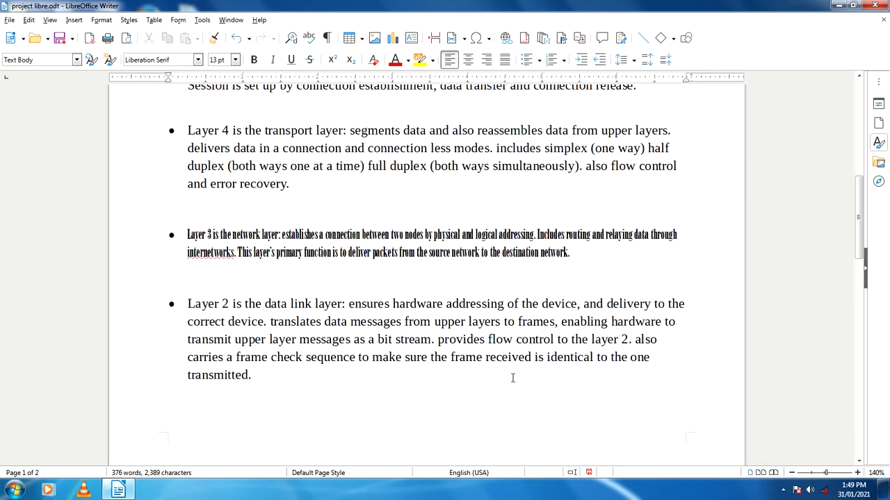
{"action": "scroll", "coordinate": [486, 360], "scroll_direction": "up", "scroll_amount": 4}
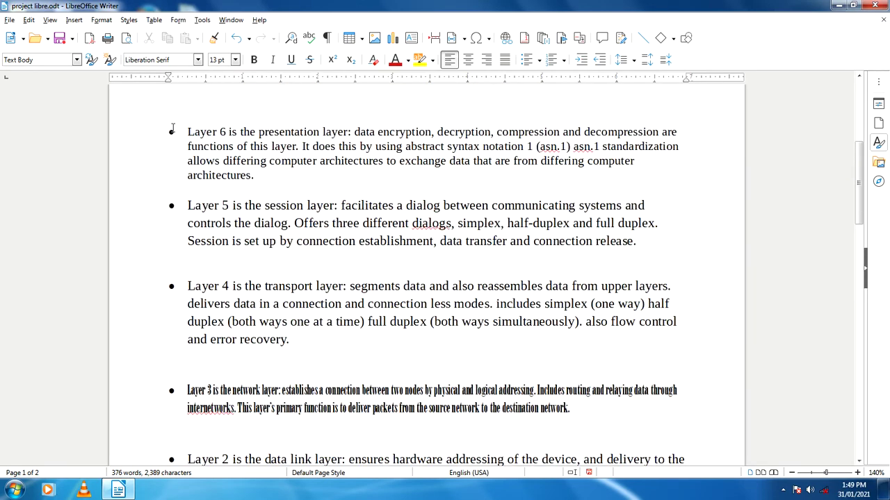
{"action": "left_click_drag", "start_coordinate": [175, 129], "coordinate": [409, 369]}
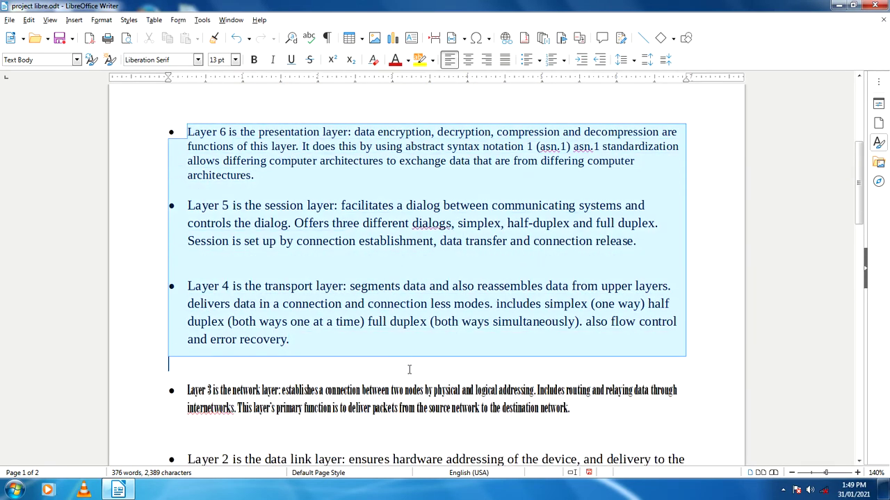
{"action": "left_click", "coordinate": [468, 61]}
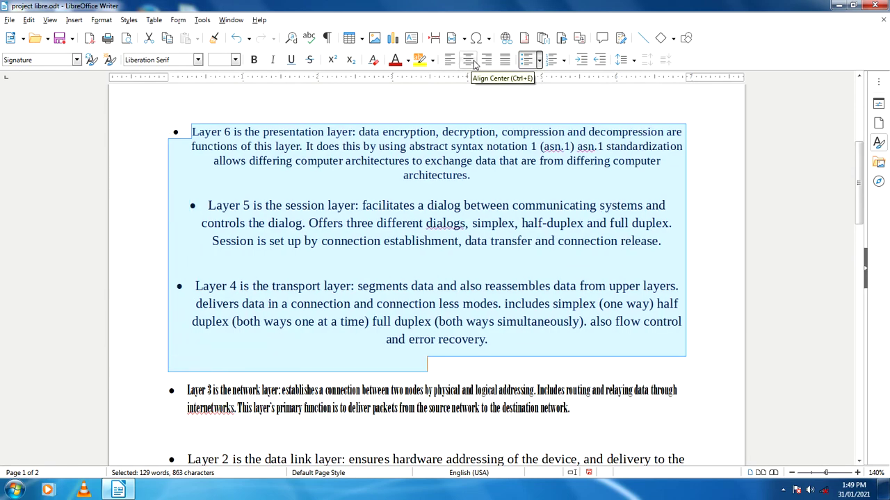
{"action": "left_click", "coordinate": [412, 102]}
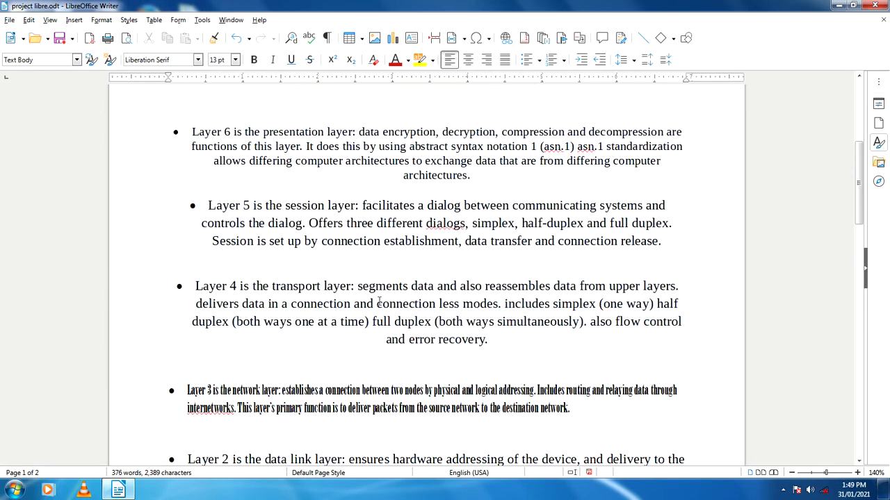
Compare the centered Layer 6 to Layer 4 paragraphs with the left-aligned title and Layer 7 paragraph.
{"action": "scroll", "coordinate": [376, 278], "scroll_direction": "up", "scroll_amount": 3}
{"action": "scroll", "coordinate": [376, 277], "scroll_direction": "up", "scroll_amount": 2}
{"action": "scroll", "coordinate": [377, 278], "scroll_direction": "down", "scroll_amount": 4}
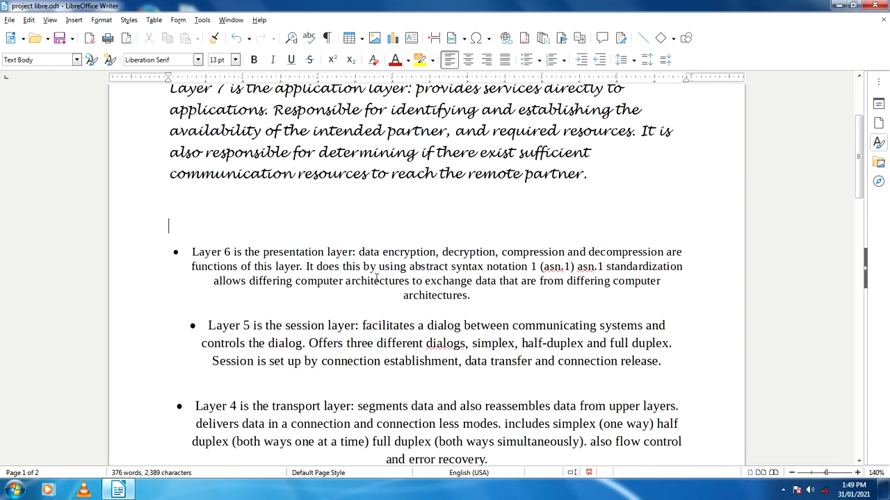
{"action": "scroll", "coordinate": [377, 277], "scroll_direction": "up", "scroll_amount": 6}
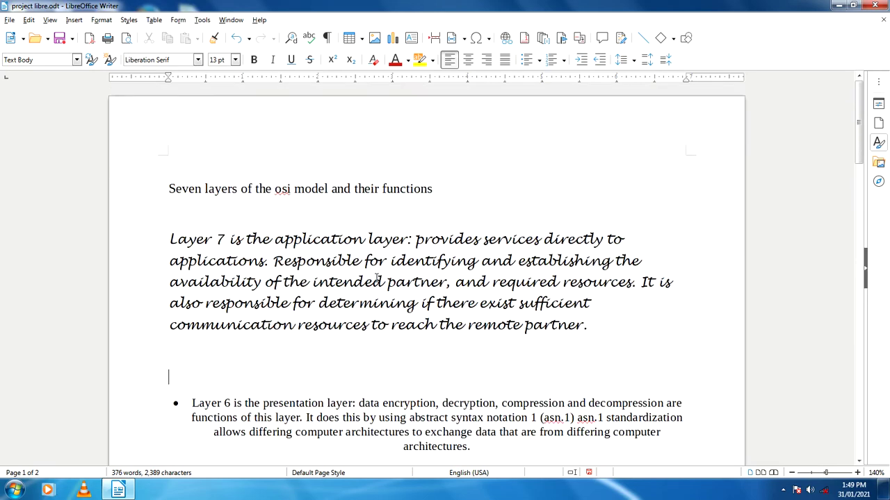
{"action": "scroll", "coordinate": [325, 209], "scroll_direction": "down", "scroll_amount": 10}
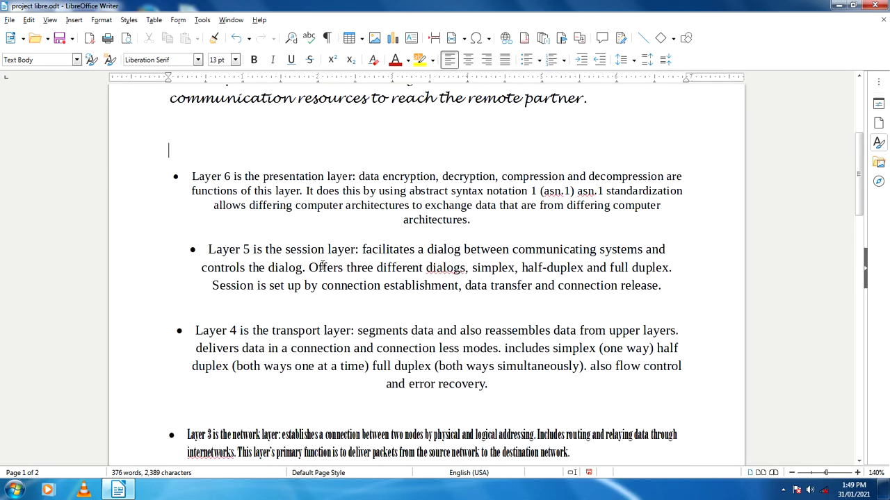
{"action": "scroll", "coordinate": [321, 265], "scroll_direction": "up", "scroll_amount": 5}
{"action": "scroll", "coordinate": [321, 265], "scroll_direction": "up", "scroll_amount": 4}
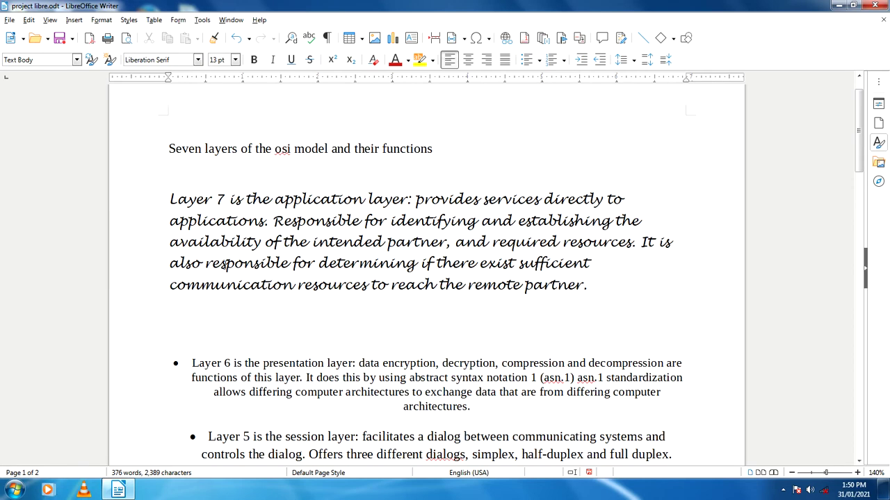
{"action": "scroll", "coordinate": [224, 264], "scroll_direction": "down", "scroll_amount": 1}
{"action": "scroll", "coordinate": [224, 264], "scroll_direction": "up", "scroll_amount": 1}
{"action": "scroll", "coordinate": [224, 265], "scroll_direction": "down", "scroll_amount": 1}
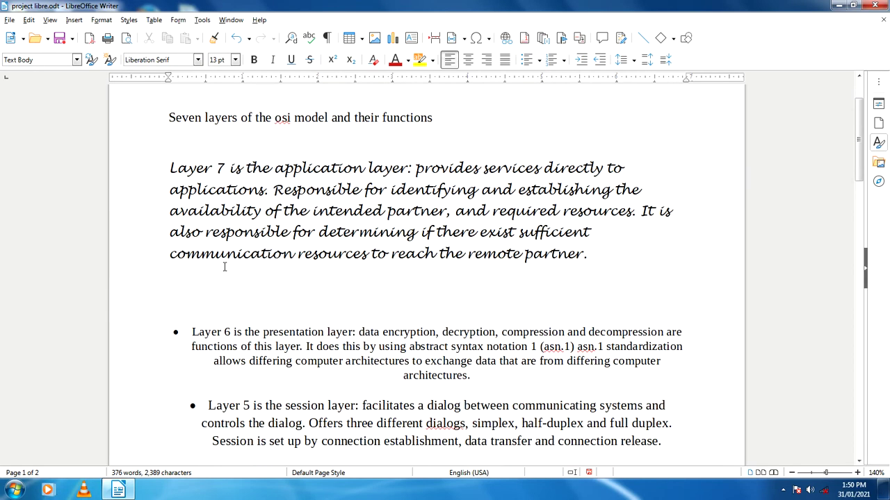
Set the font of the entire document to Aharoni, clear the selection and review the text up to Layer 6.
{"action": "key", "text": "ctrl+a"}
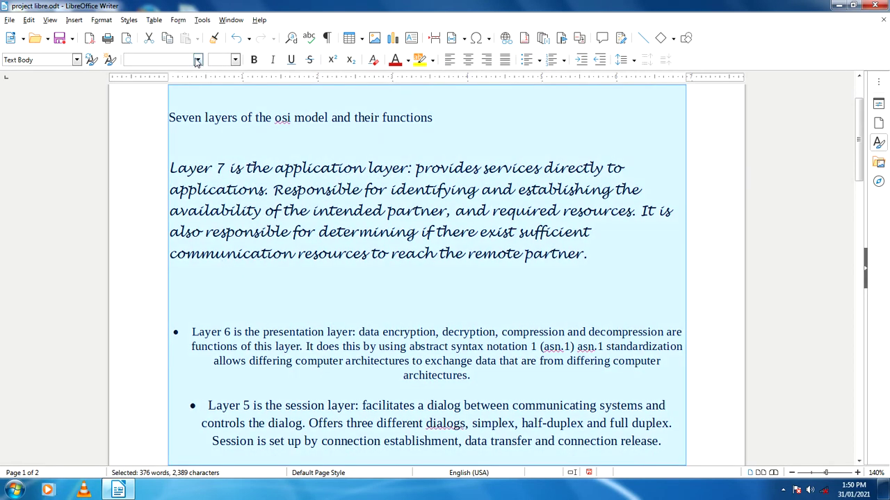
{"action": "left_click", "coordinate": [197, 61]}
{"action": "left_click", "coordinate": [173, 136]}
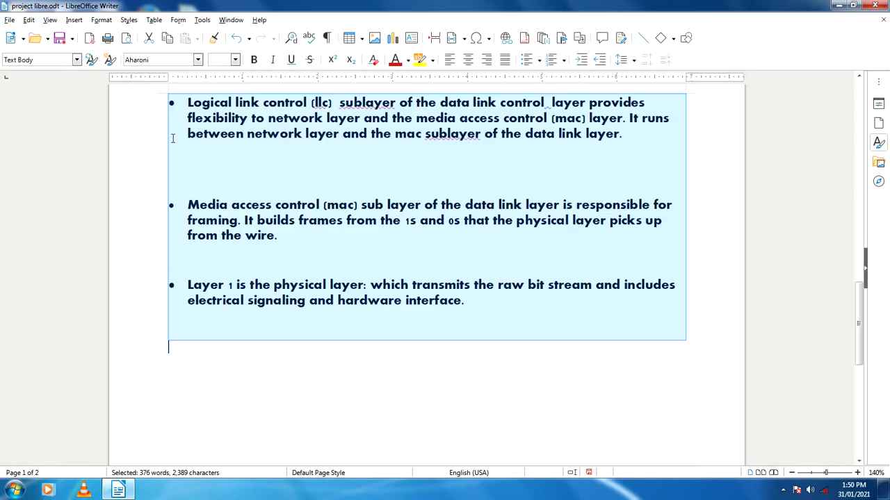
{"action": "scroll", "coordinate": [239, 260], "scroll_direction": "up", "scroll_amount": 5}
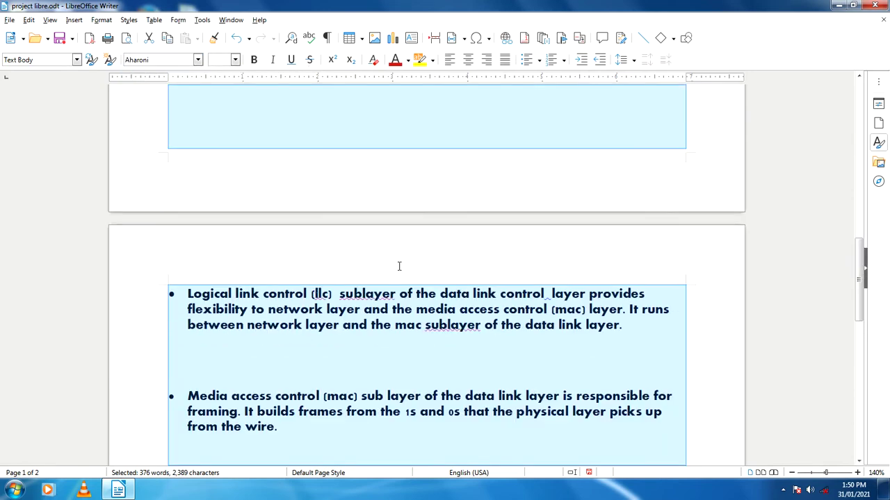
{"action": "left_click", "coordinate": [399, 337]}
{"action": "scroll", "coordinate": [399, 338], "scroll_direction": "up", "scroll_amount": 9}
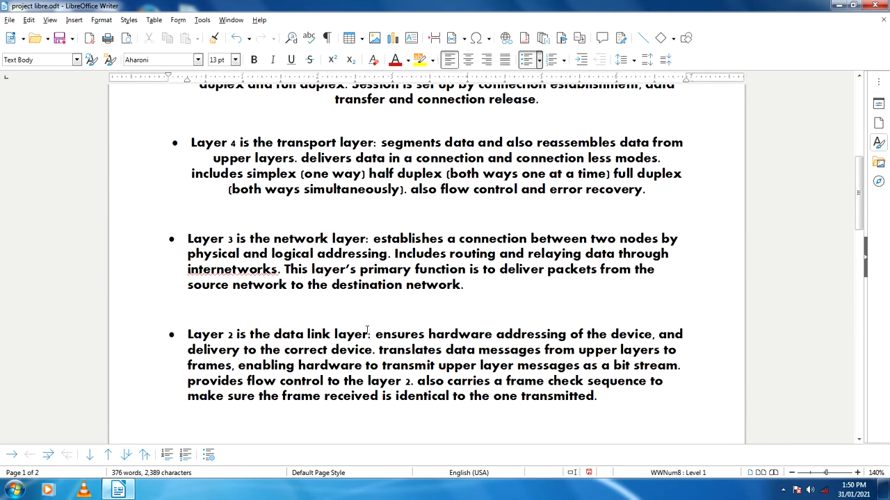
{"action": "scroll", "coordinate": [366, 330], "scroll_direction": "up", "scroll_amount": 4}
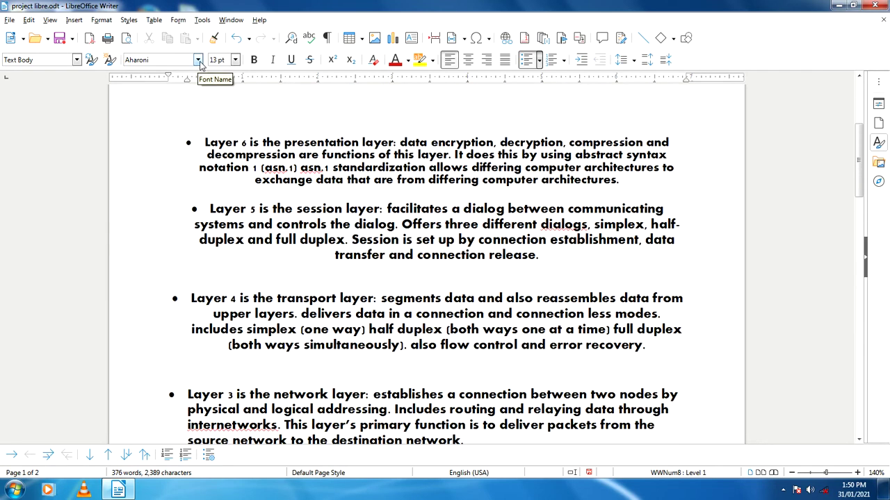
Try to apply the Amiri font without selecting any text and check the paragraphs up to Layer 7.
{"action": "left_click", "coordinate": [198, 60]}
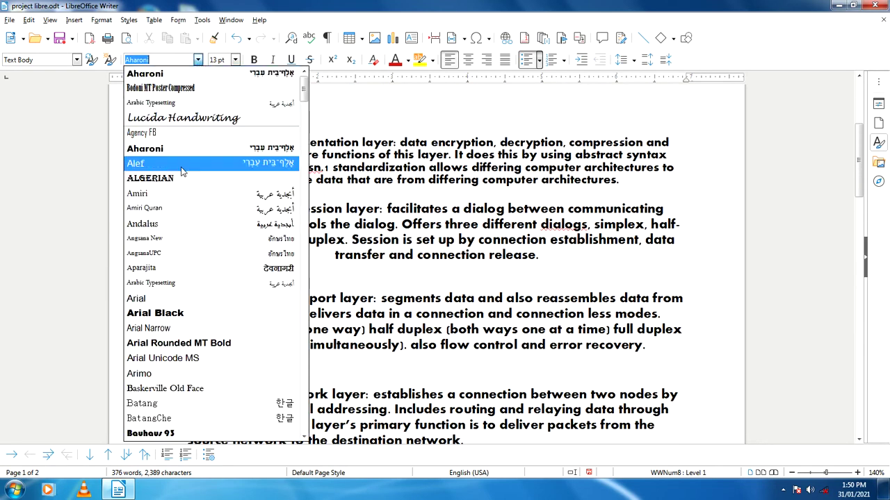
{"action": "left_click", "coordinate": [176, 195]}
{"action": "scroll", "coordinate": [203, 209], "scroll_direction": "up", "scroll_amount": 1}
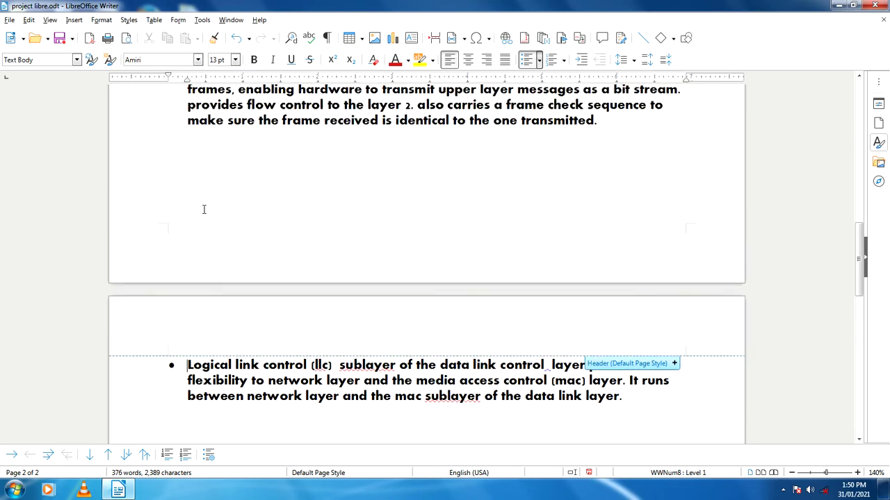
{"action": "scroll", "coordinate": [204, 209], "scroll_direction": "up", "scroll_amount": 10}
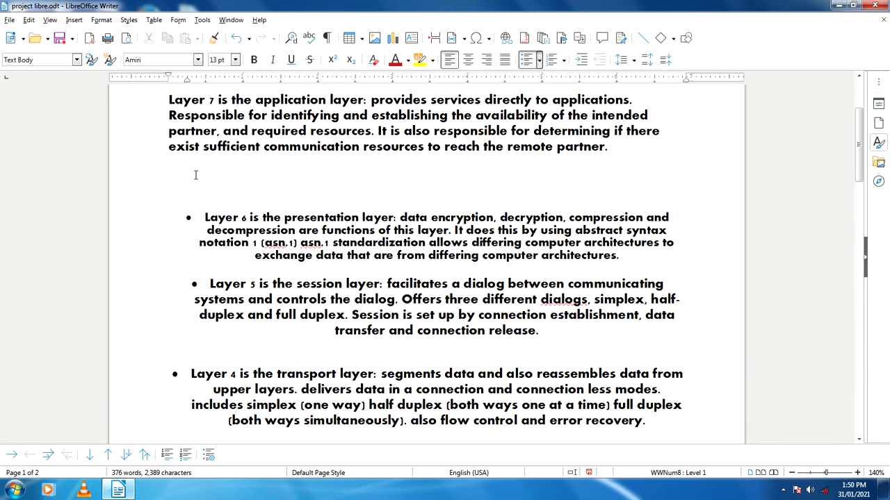
Set the font of the entire document to Times New Roman, clear the selection and review it up to the title.
{"action": "key", "text": "ctrl+a"}
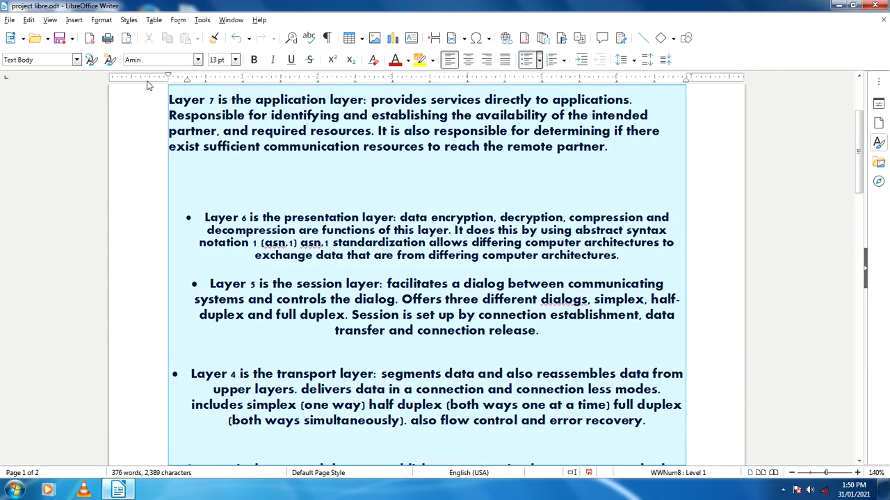
{"action": "left_click", "coordinate": [198, 60]}
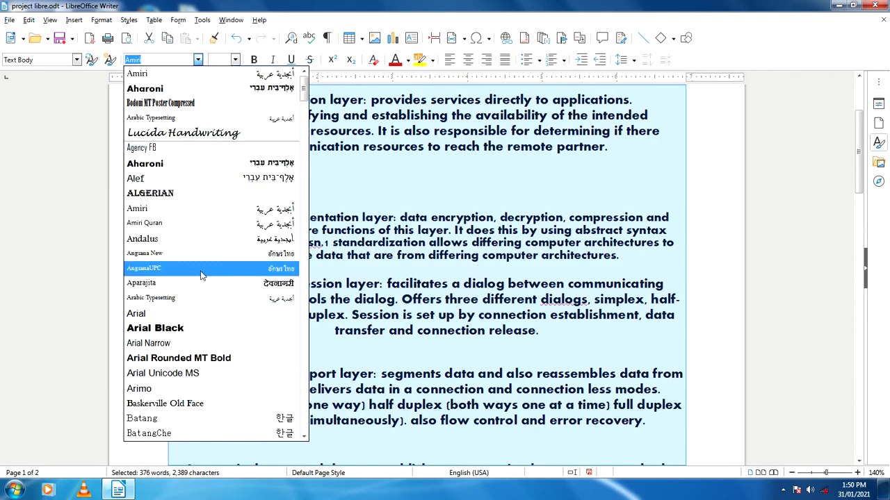
{"action": "type", "text": "Tahoma"}
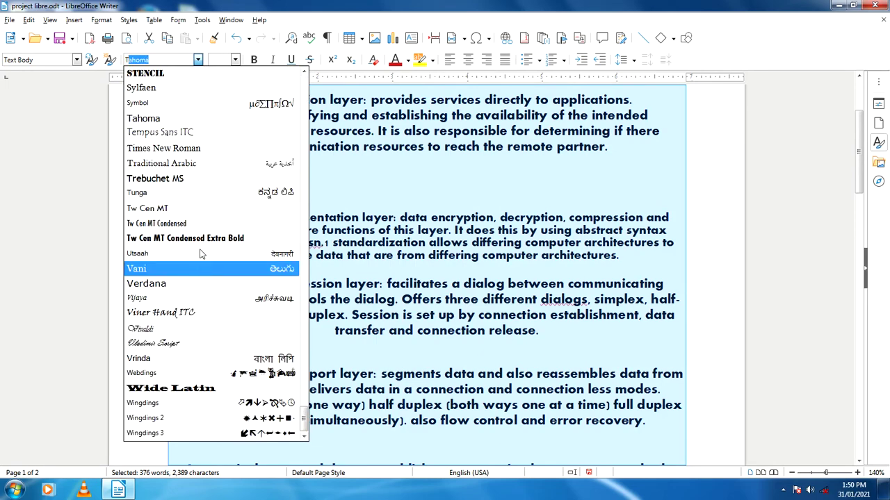
{"action": "left_click", "coordinate": [195, 149]}
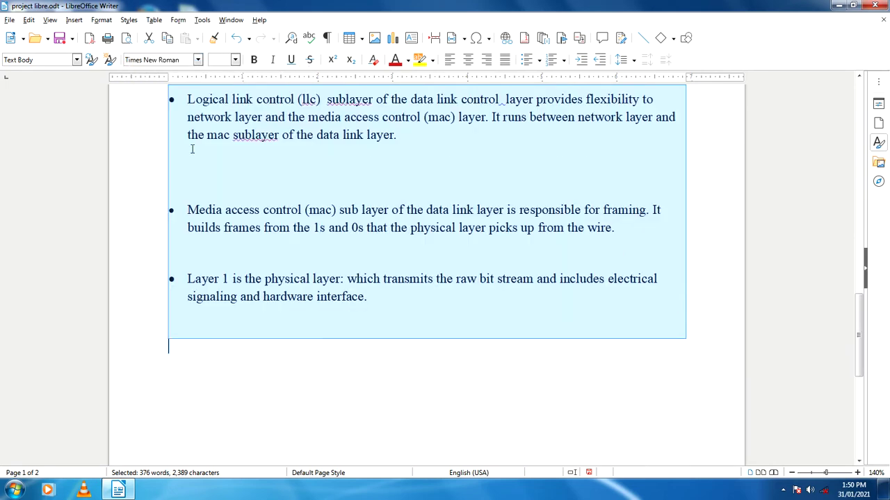
{"action": "left_click", "coordinate": [325, 182]}
{"action": "scroll", "coordinate": [326, 185], "scroll_direction": "up", "scroll_amount": 10}
{"action": "scroll", "coordinate": [325, 185], "scroll_direction": "up", "scroll_amount": 12}
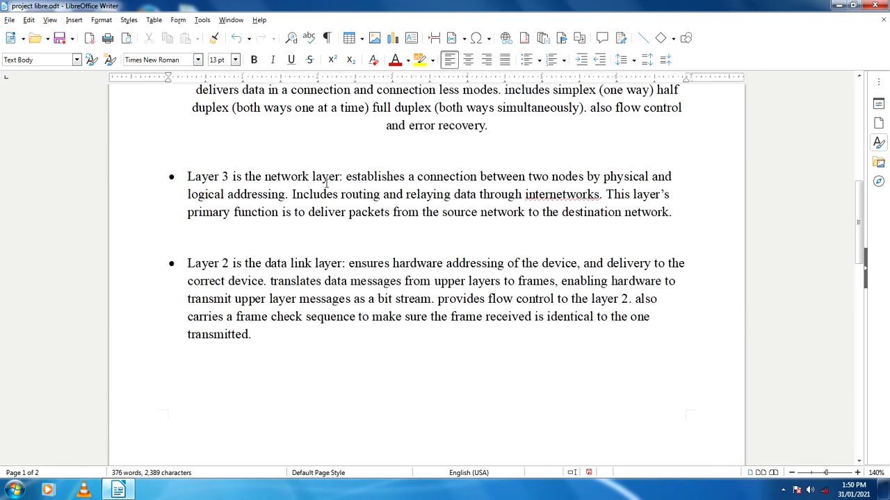
{"action": "scroll", "coordinate": [326, 183], "scroll_direction": "up", "scroll_amount": 5}
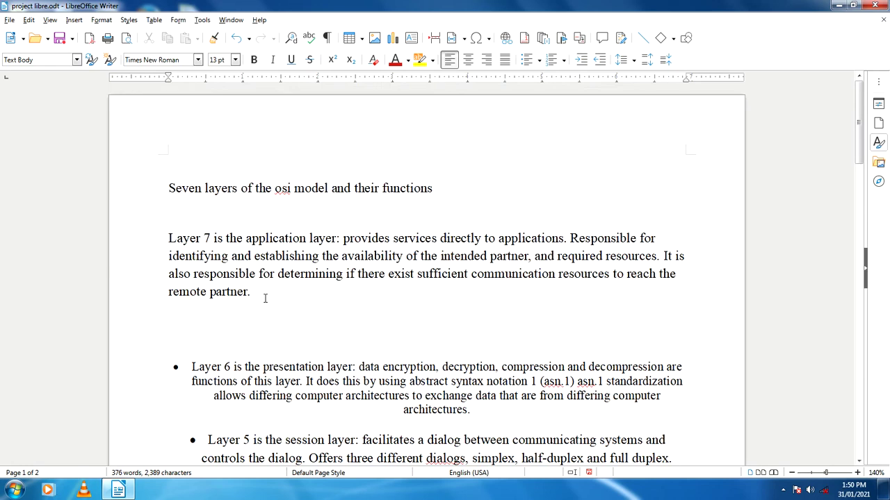
Add a border on all four sides of the Layer 3 paragraph, using a double line style.
{"action": "scroll", "coordinate": [265, 298], "scroll_direction": "down", "scroll_amount": 8}
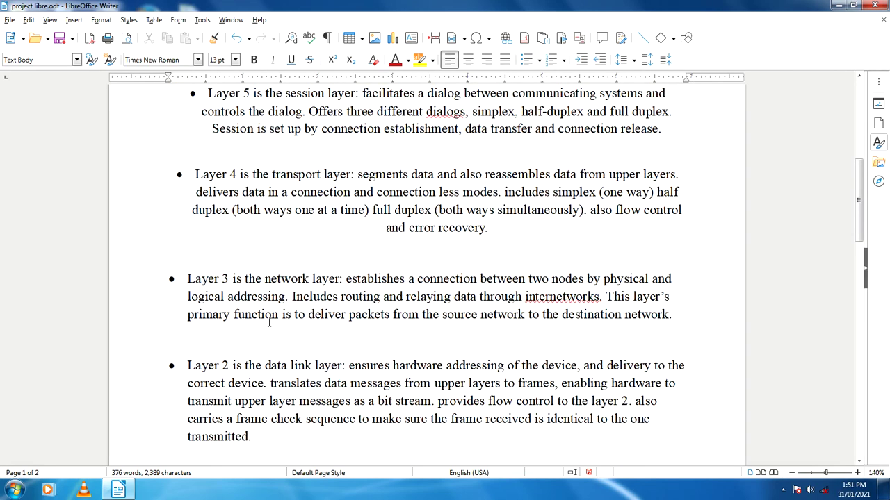
{"action": "left_click_drag", "start_coordinate": [187, 279], "coordinate": [660, 325]}
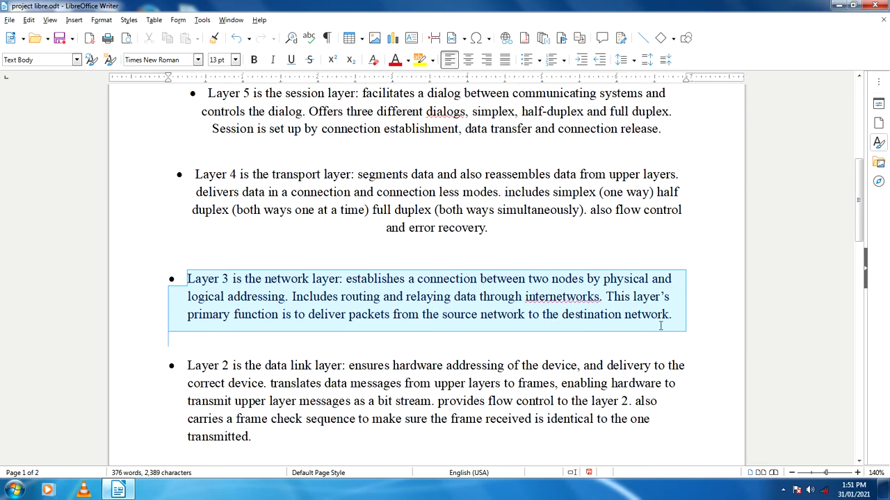
{"action": "left_click_drag", "start_coordinate": [419, 327], "coordinate": [416, 328]}
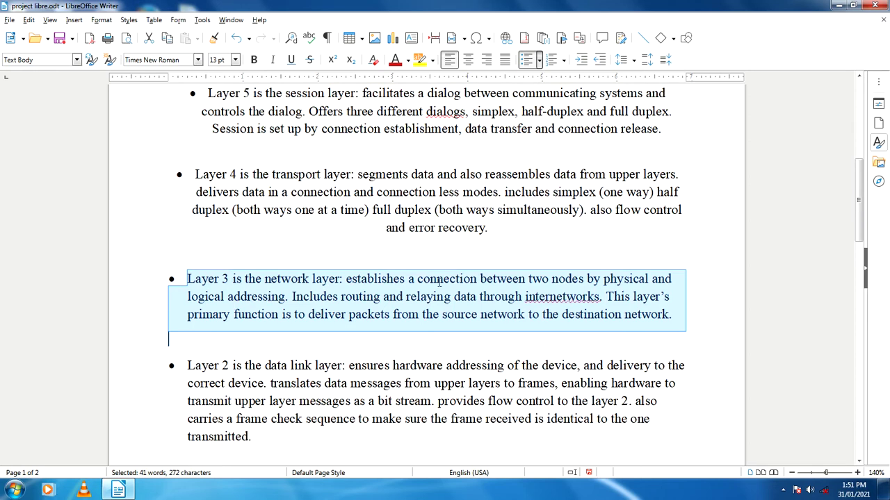
{"action": "left_click", "coordinate": [102, 20]}
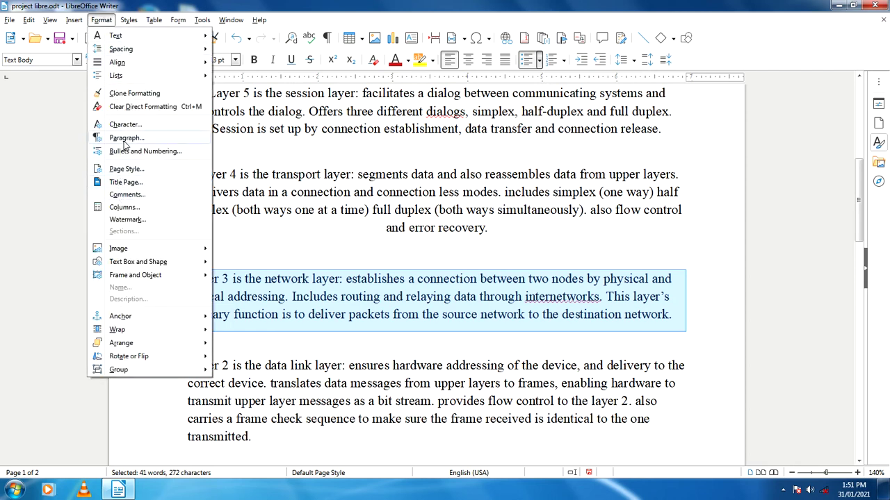
{"action": "key", "text": "Escape"}
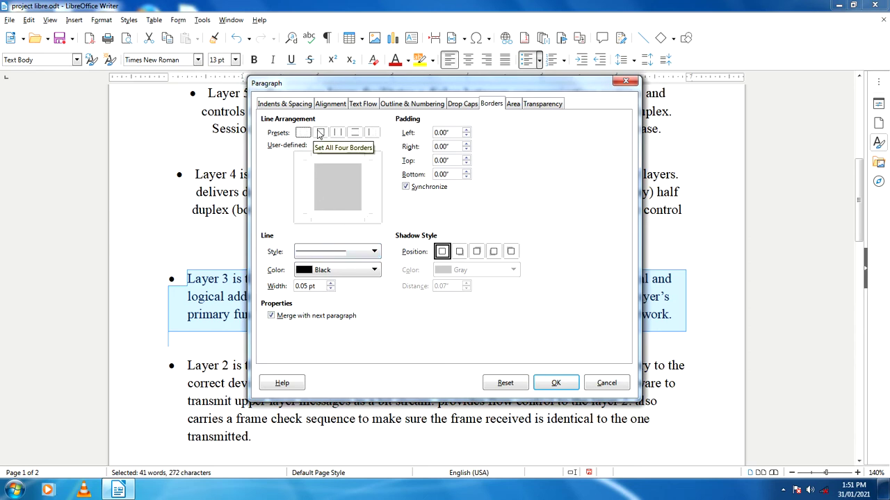
{"action": "left_click", "coordinate": [319, 132]}
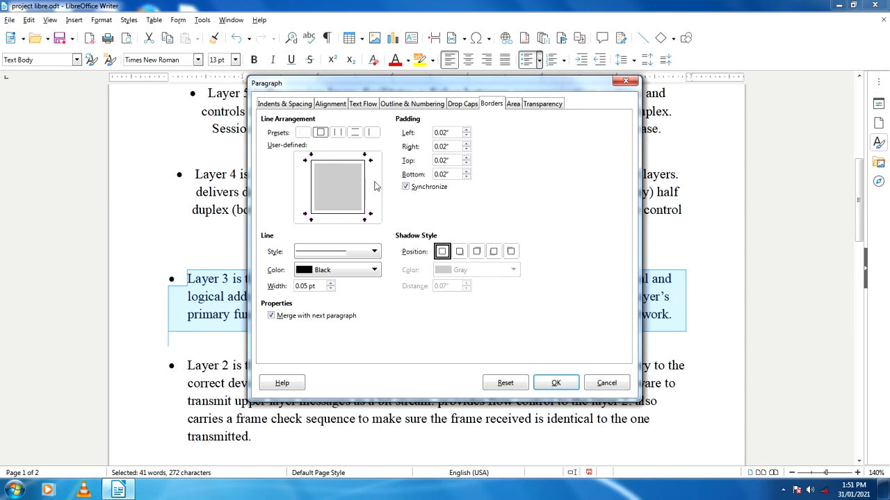
{"action": "left_click", "coordinate": [376, 253]}
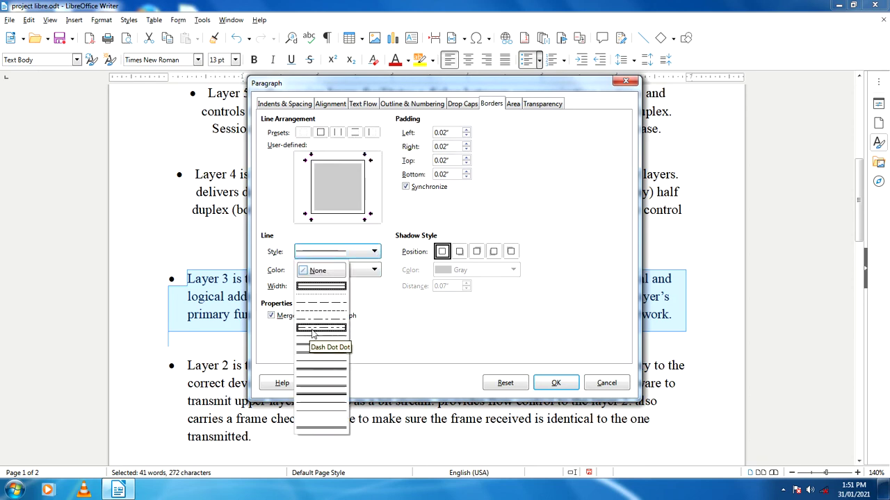
{"action": "left_click", "coordinate": [314, 370]}
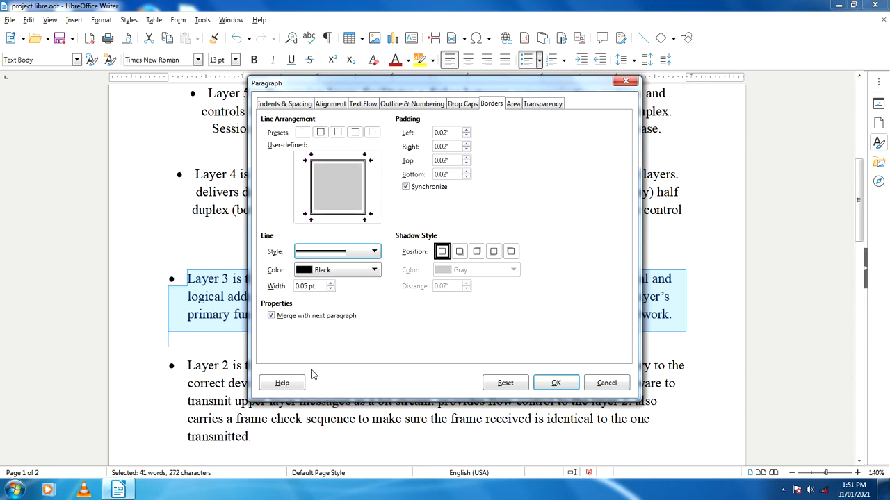
Set the Layer 3 border to Dark Green 1 with a 1.00 pt width, apply it and dismiss the Windows color scheme prompt.
{"action": "left_click", "coordinate": [374, 271]}
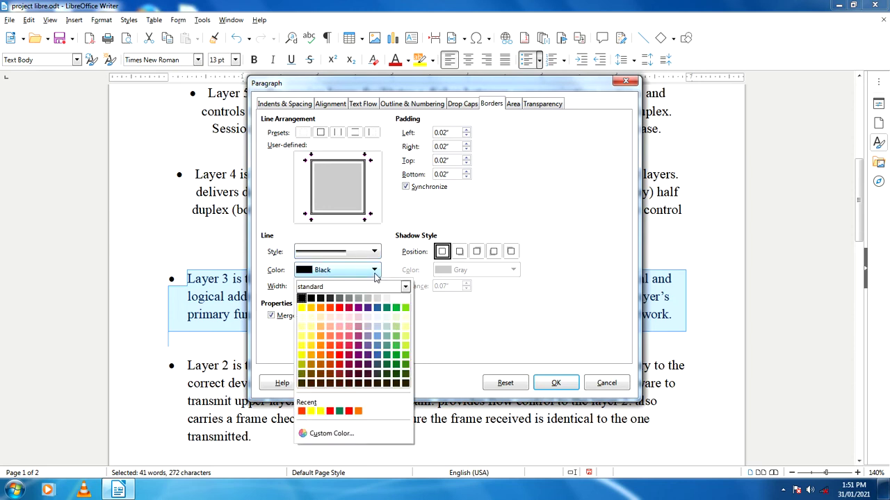
{"action": "left_click", "coordinate": [396, 355]}
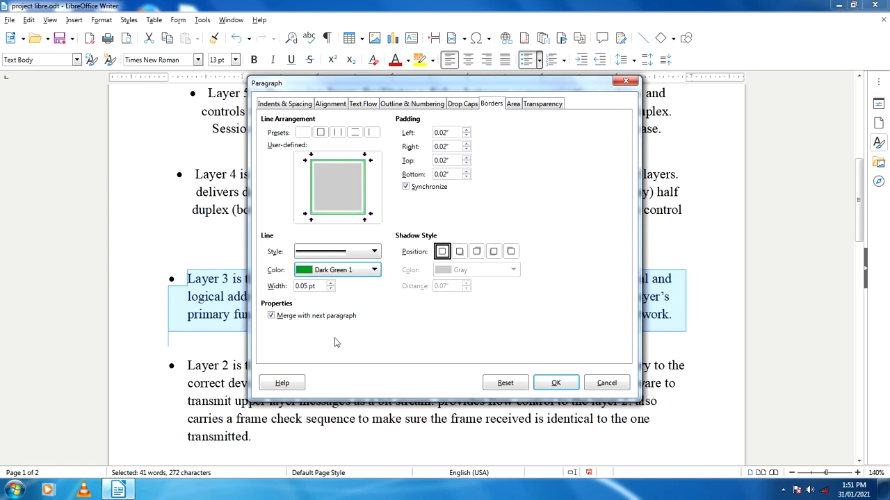
{"action": "left_click", "coordinate": [330, 284]}
{"action": "left_click", "coordinate": [331, 283]}
{"action": "left_click", "coordinate": [331, 283]}
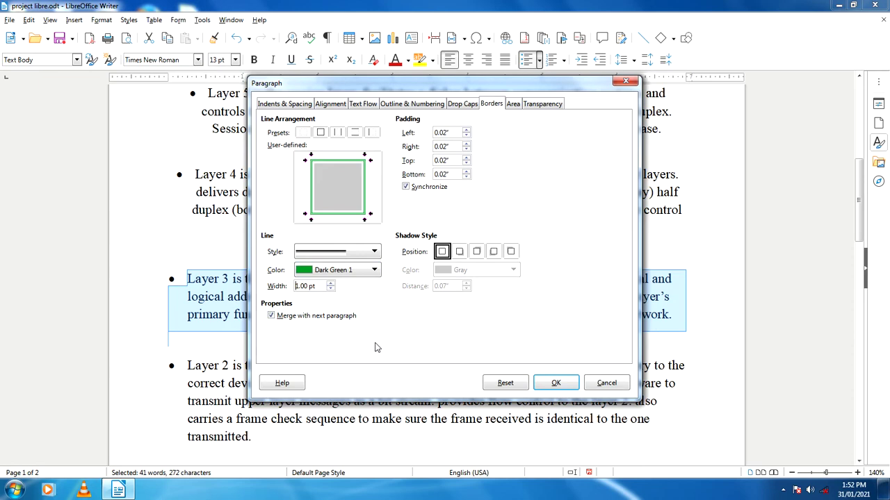
{"action": "left_click", "coordinate": [556, 383]}
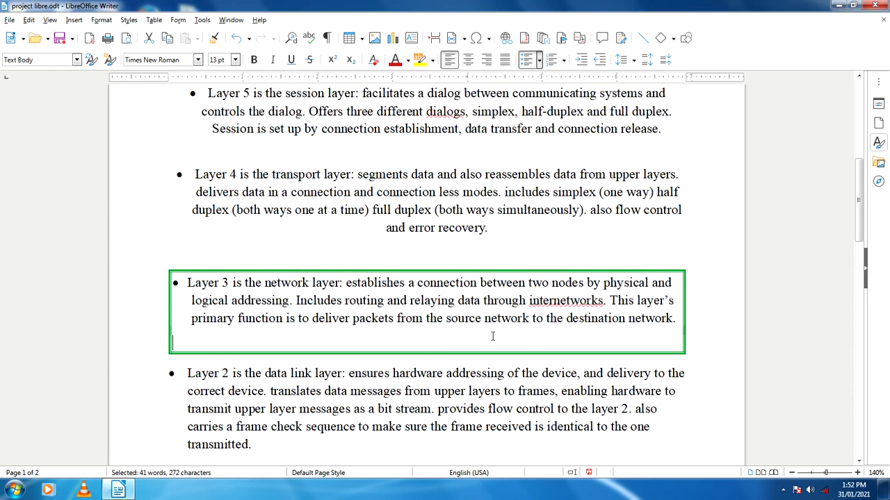
{"action": "left_click", "coordinate": [492, 333]}
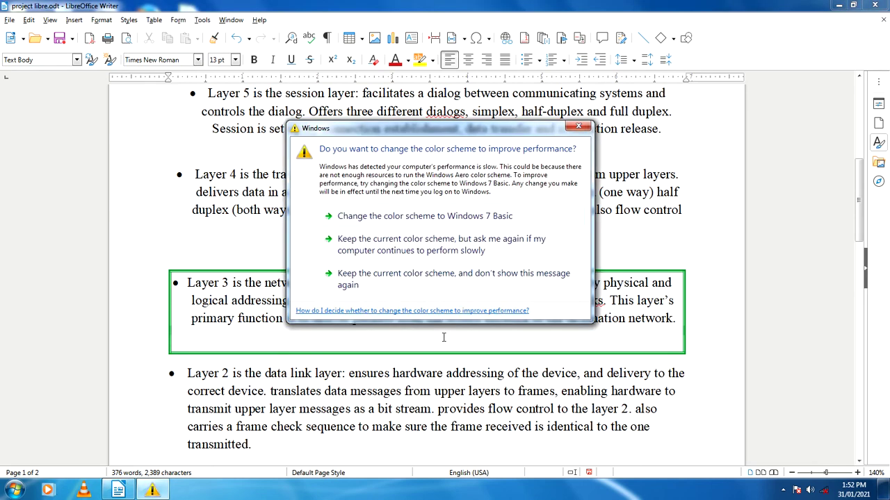
{"action": "left_click", "coordinate": [577, 127]}
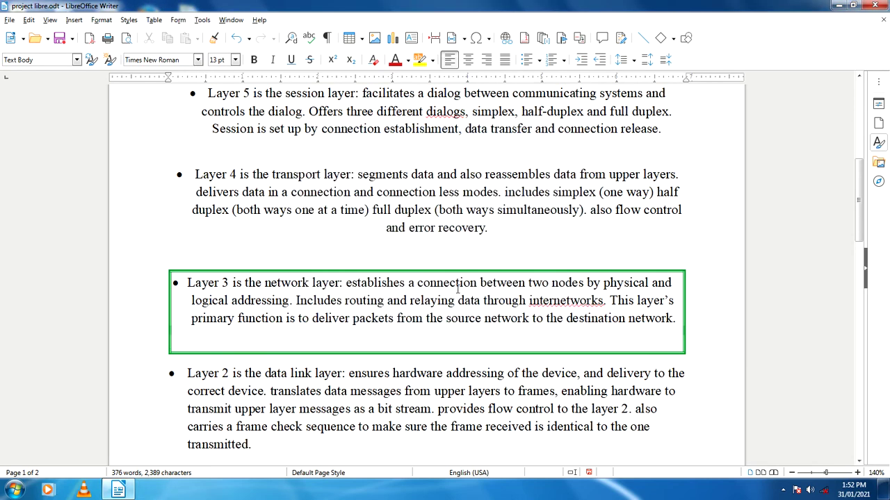
Fill the background area of the Layer 6 paragraph with yellow (hex e6e905) and clear the selection.
{"action": "scroll", "coordinate": [420, 316], "scroll_direction": "up", "scroll_amount": 3}
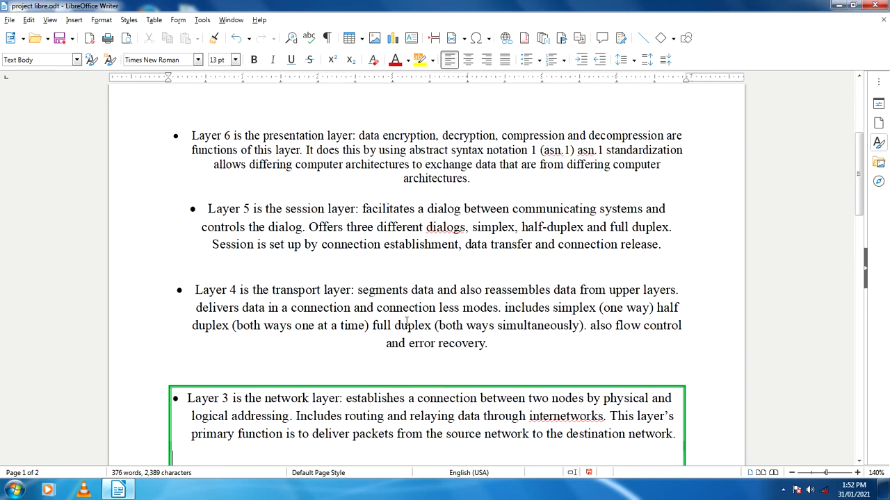
{"action": "scroll", "coordinate": [403, 323], "scroll_direction": "up", "scroll_amount": 2}
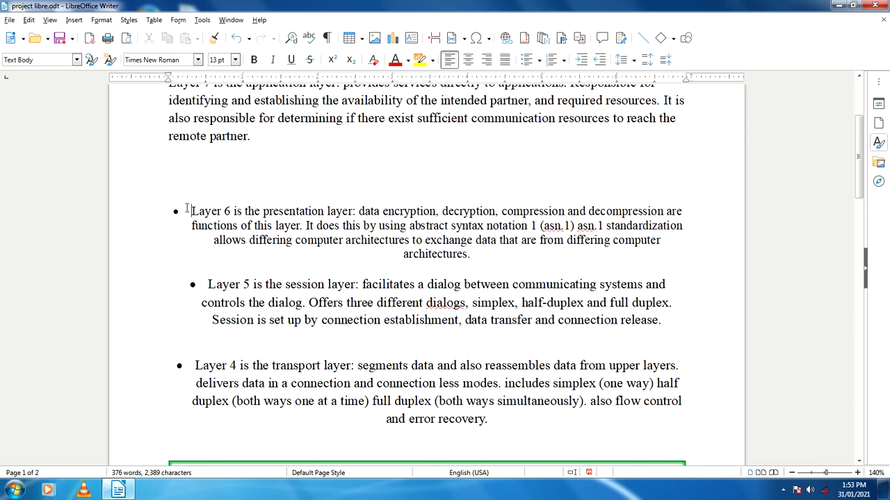
{"action": "left_click_drag", "start_coordinate": [187, 209], "coordinate": [612, 250]}
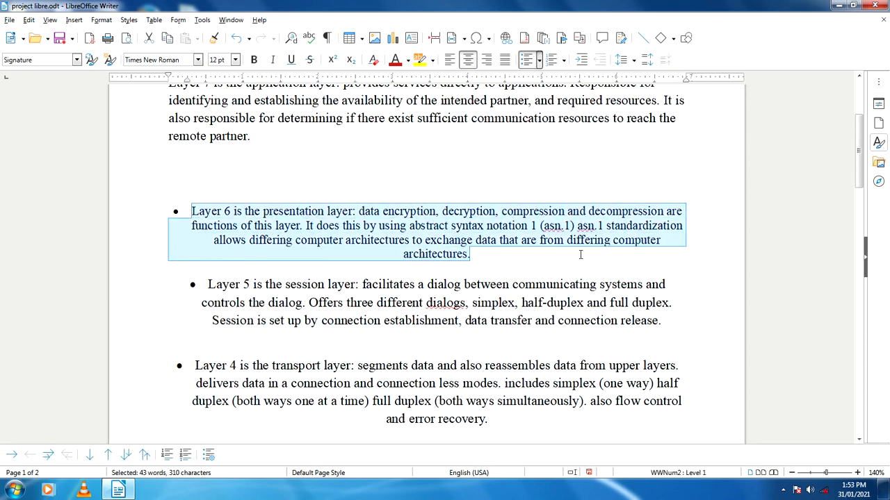
{"action": "left_click", "coordinate": [97, 21]}
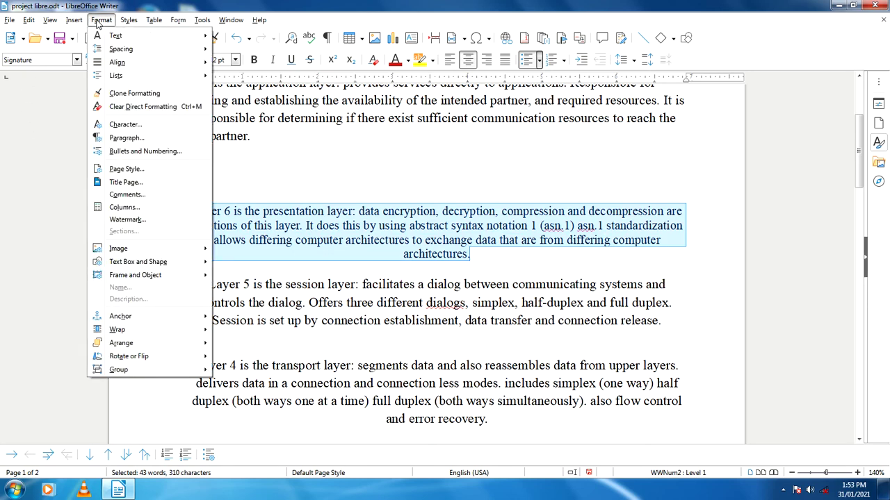
{"action": "left_click", "coordinate": [134, 139]}
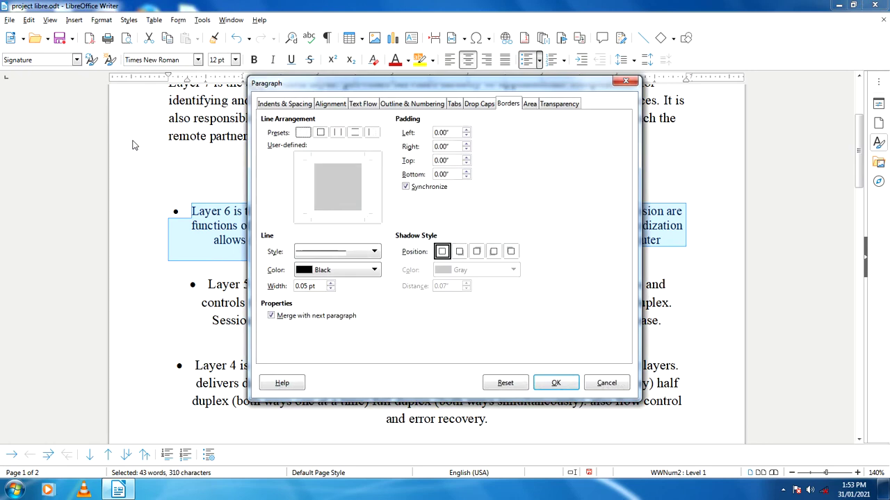
{"action": "left_click", "coordinate": [531, 106]}
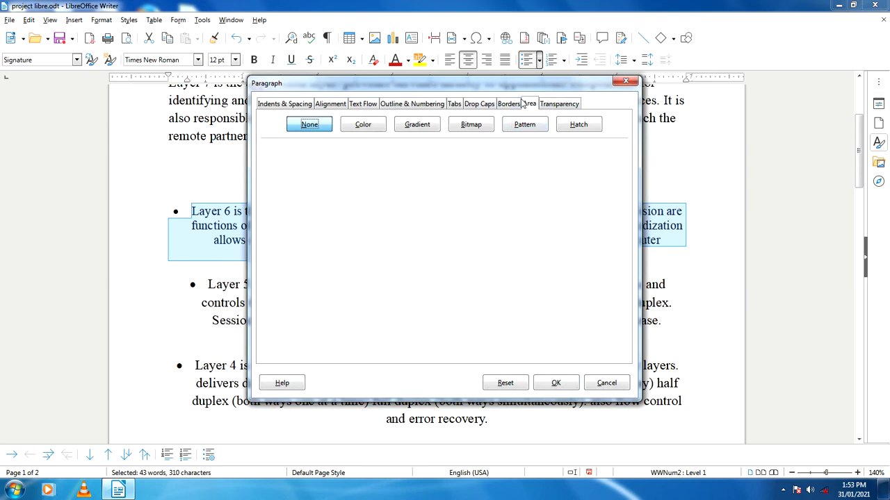
{"action": "left_click", "coordinate": [371, 129]}
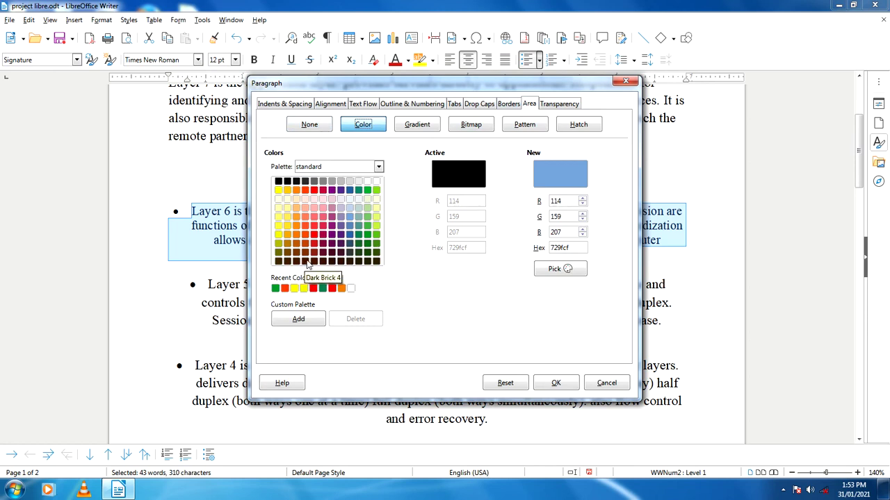
{"action": "left_click", "coordinate": [278, 235]}
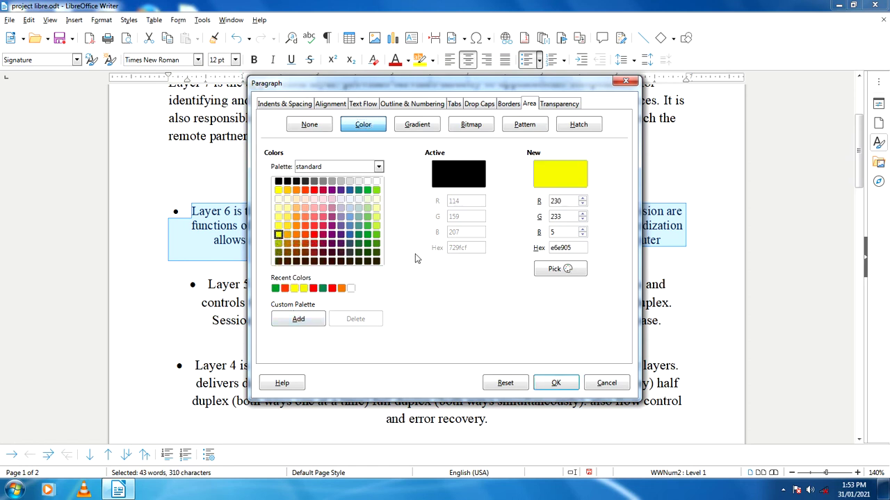
{"action": "left_click", "coordinate": [556, 386]}
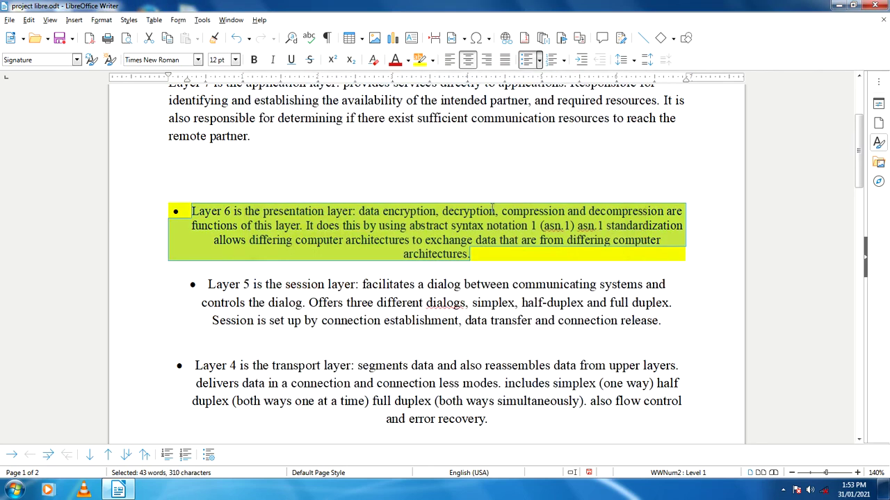
{"action": "left_click", "coordinate": [476, 179]}
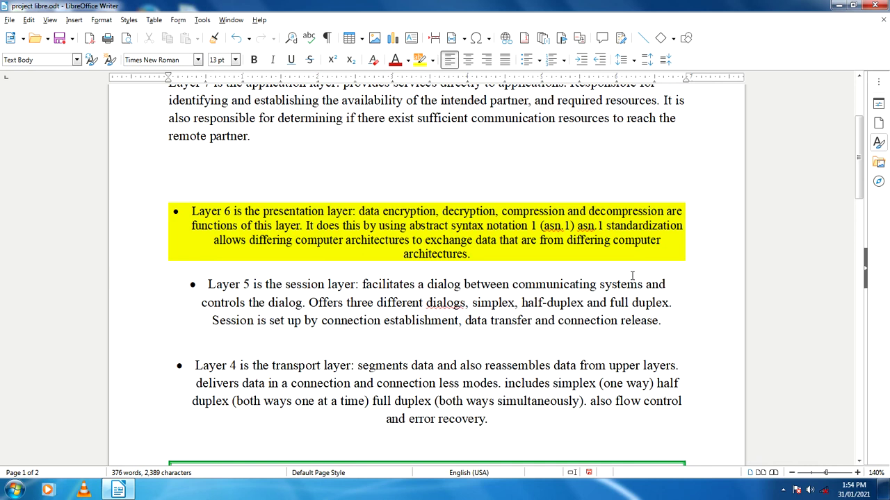
{"action": "scroll", "coordinate": [631, 274], "scroll_direction": "down", "scroll_amount": 3}
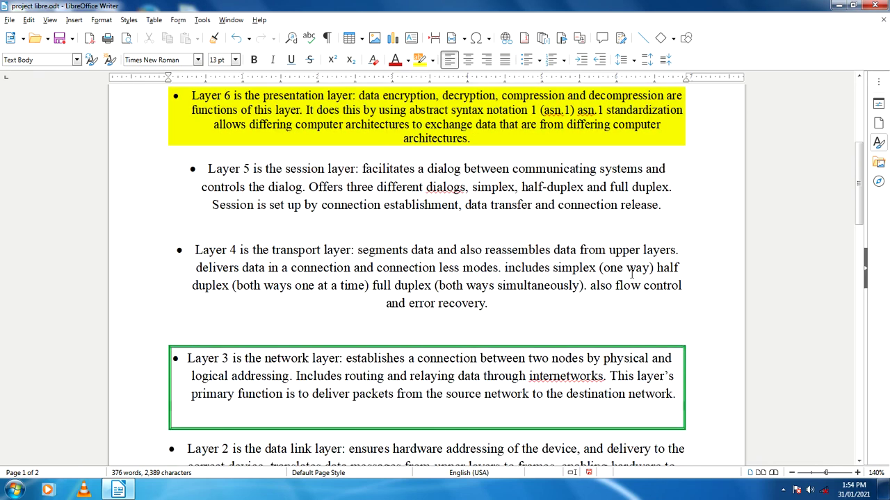